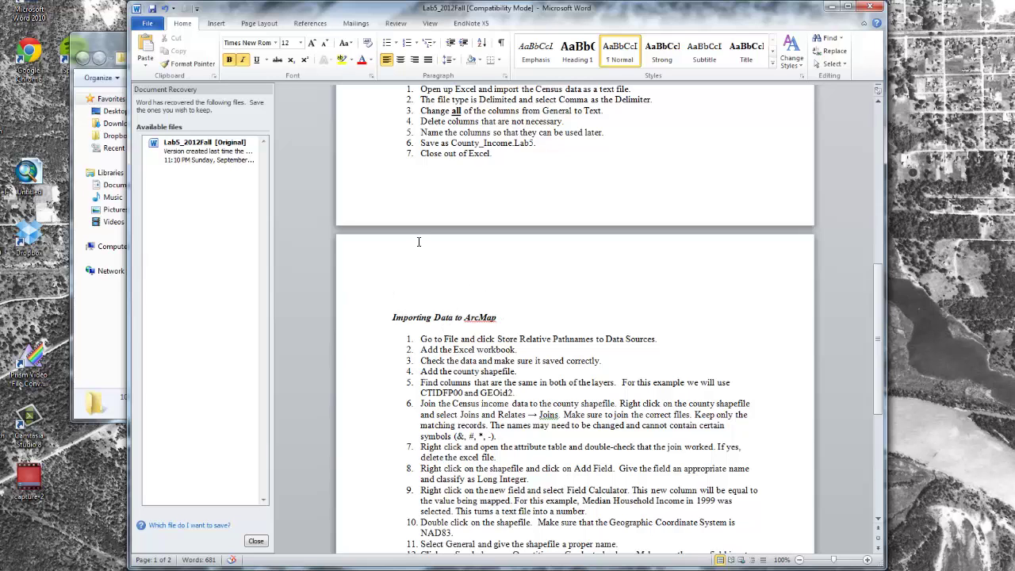
# Launch ArcMap 10 to begin the part of the lab that imports data into ArcMap
pyautogui.scroll(8, 419, 241)
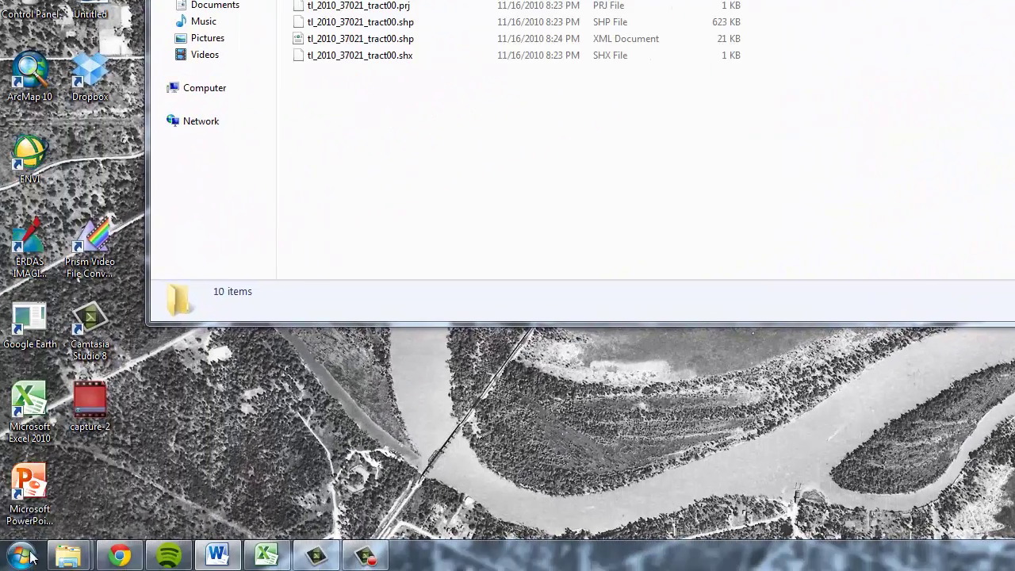
pyautogui.click(22, 553)
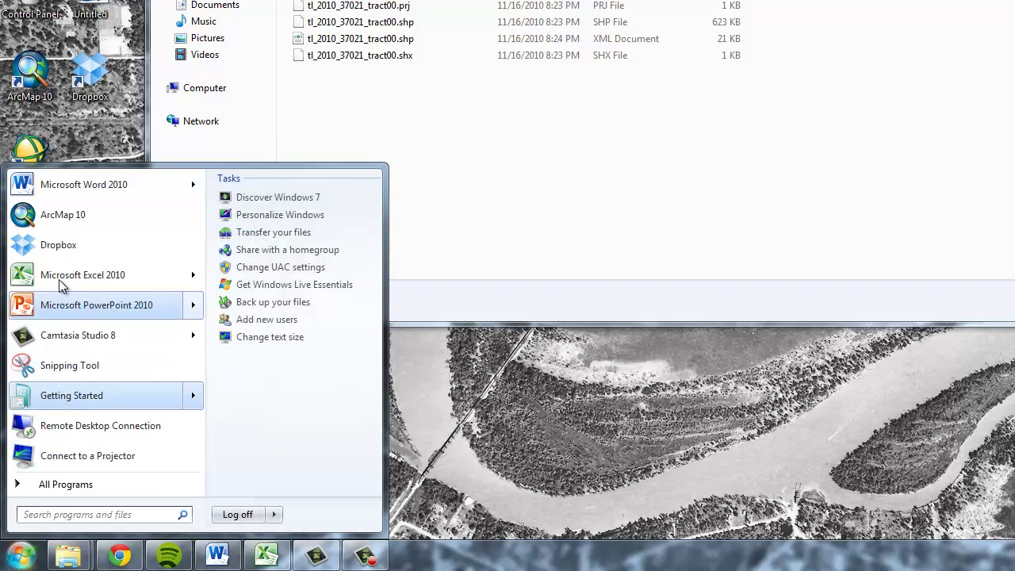
pyautogui.click(49, 227)
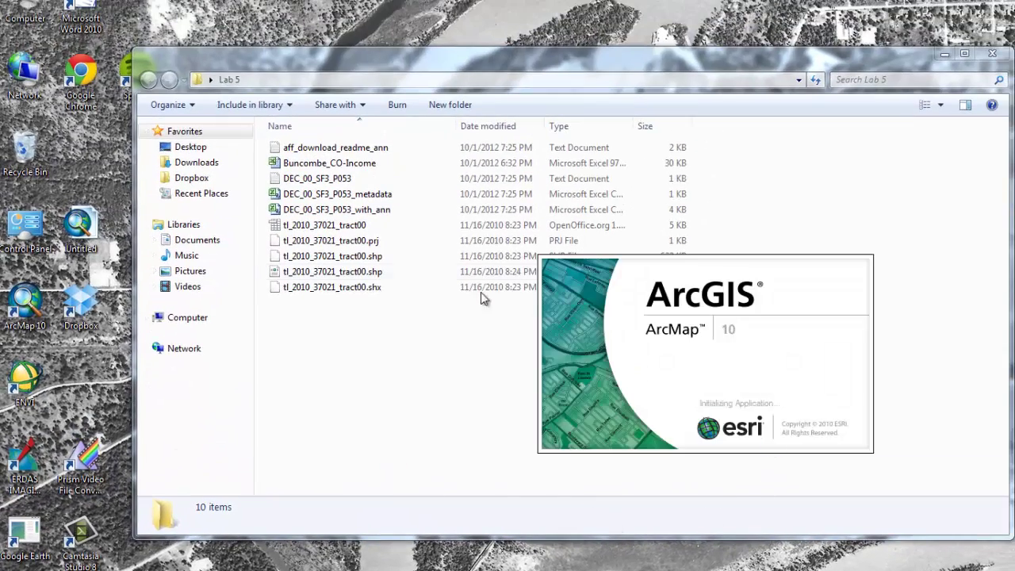
# Try to rename the Buncombe_CO-Income workbook in the Lab 5 folder to Buncombe_CO_Income
pyautogui.click(349, 167)
pyautogui.rightClick(349, 167)
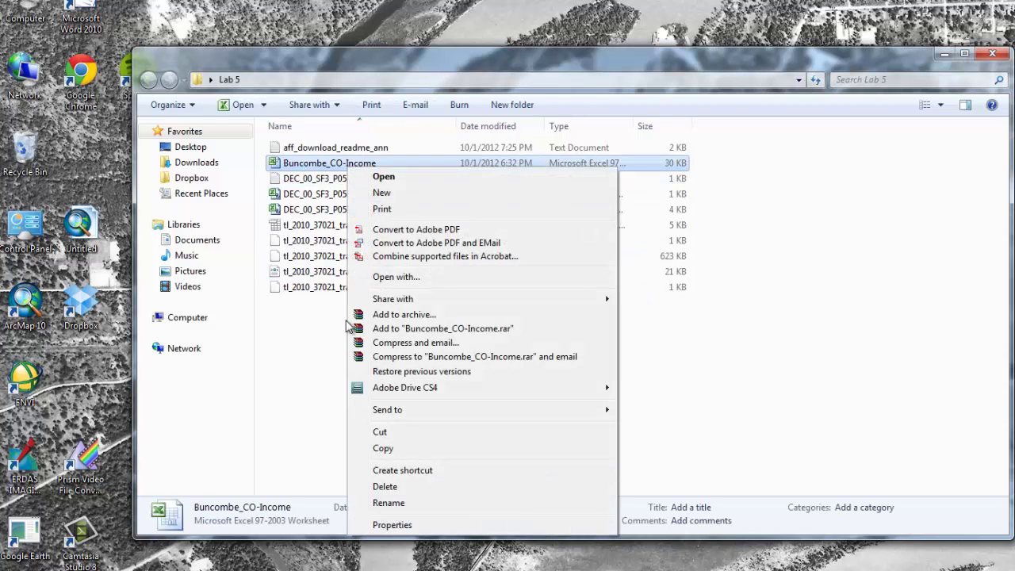
pyautogui.click(389, 503)
pyautogui.click(346, 162)
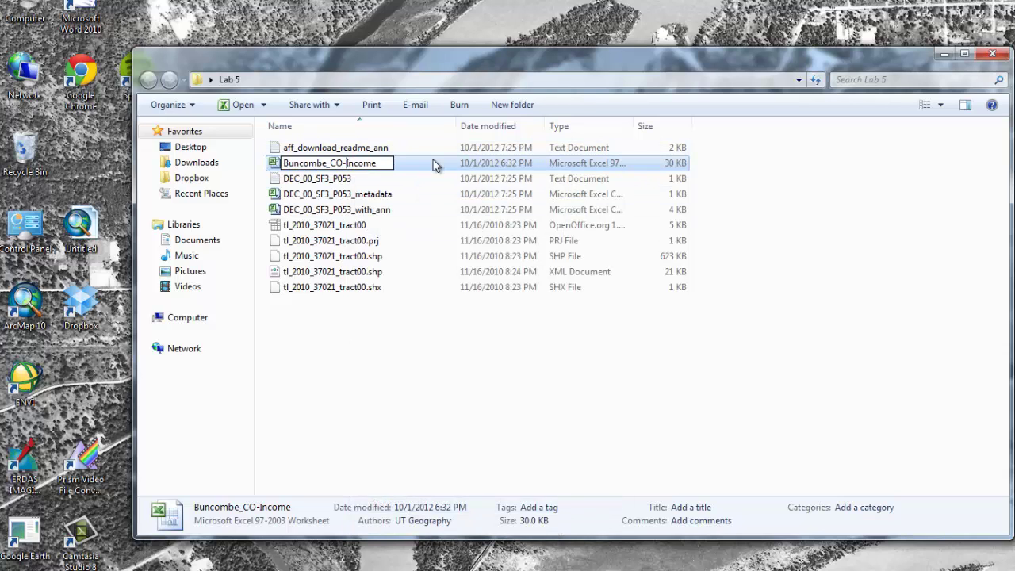
pyautogui.press('BackSpace')
pyautogui.write('_')
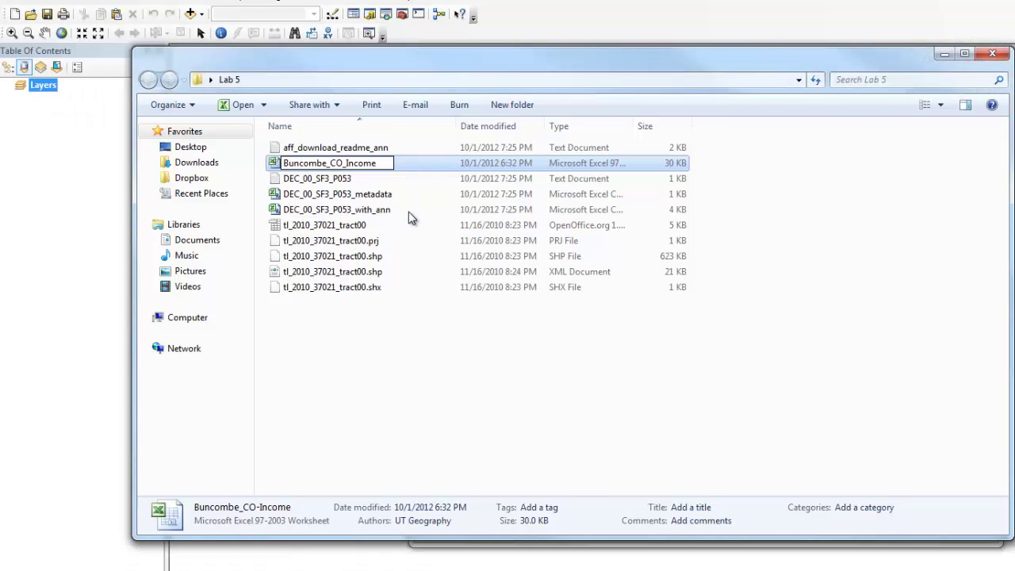
pyautogui.press('Return')
pyautogui.click(757, 431)
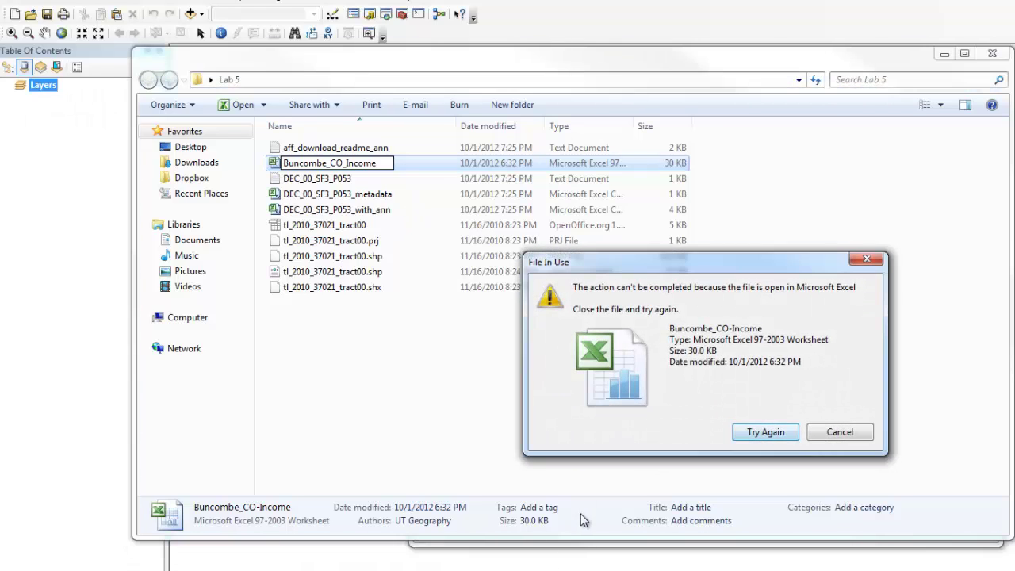
# Close the workbook in Excel and retry its renaming to Buncombe_CO_Income, finishing with the Lab 5 folder window closed
pyautogui.click(246, 569)
pyautogui.rightClick(246, 569)
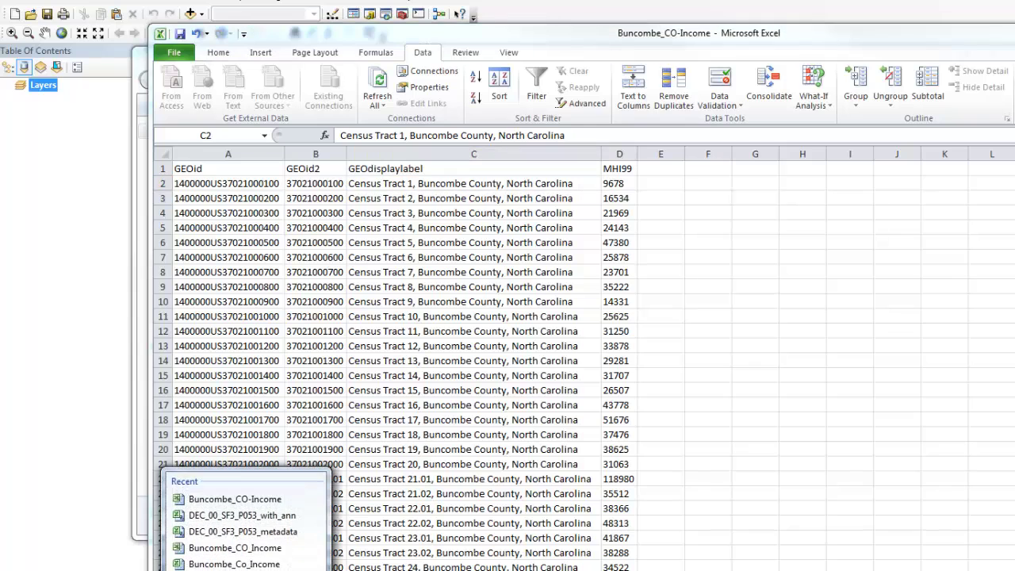
pyautogui.click(247, 569)
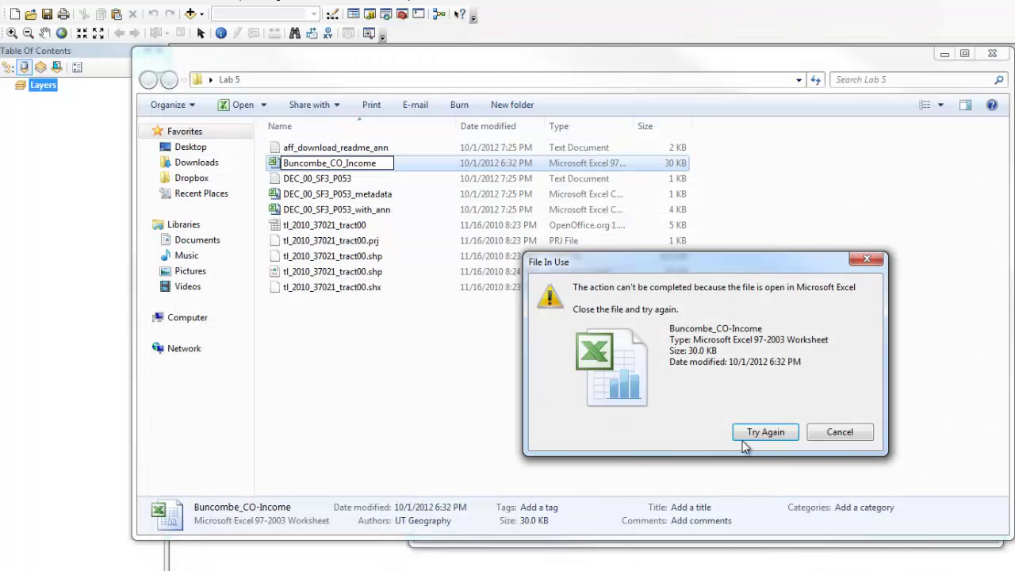
pyautogui.click(744, 435)
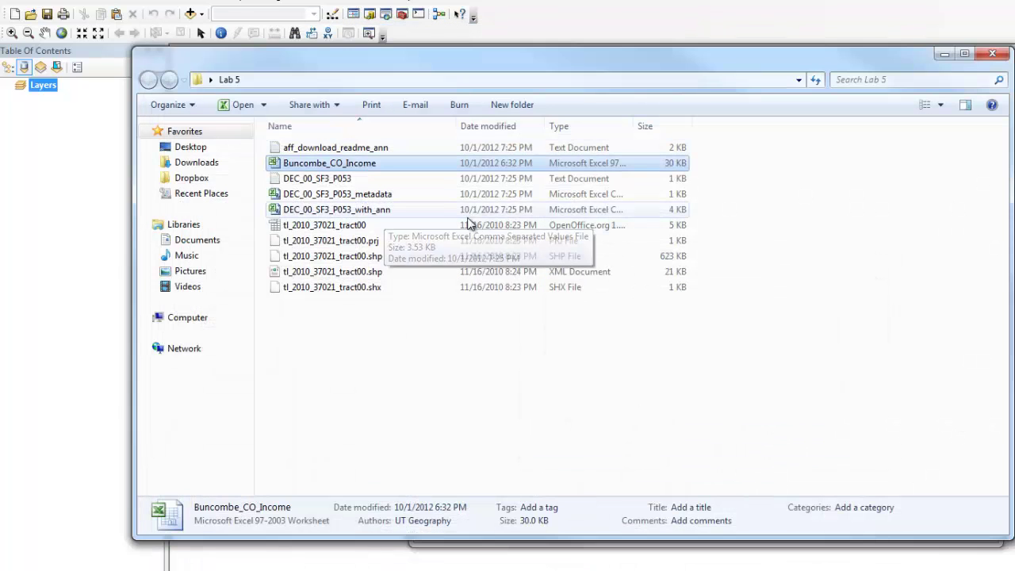
pyautogui.click(991, 53)
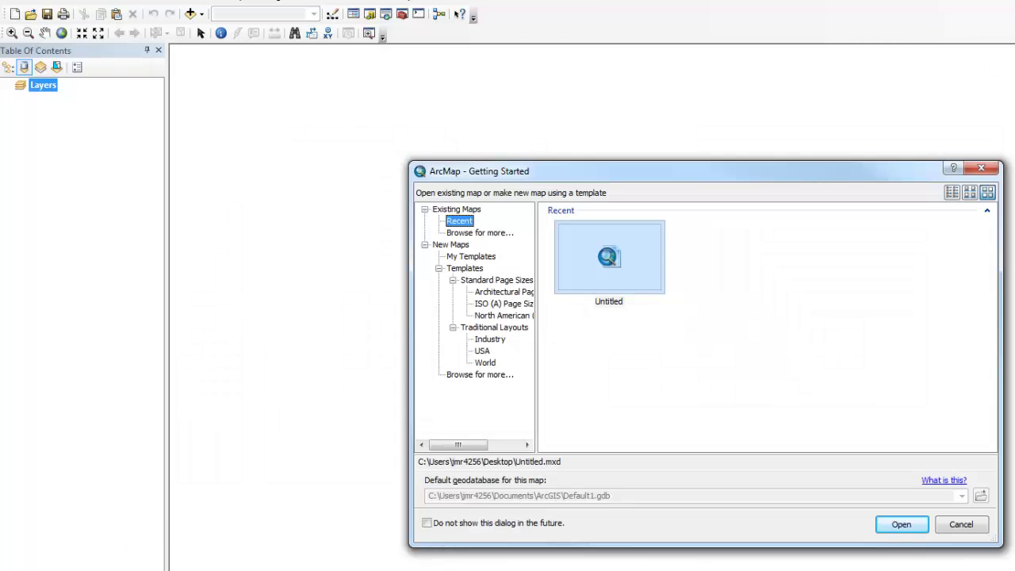
# Open the recent Untitled map and remove its Lab 5 data source and NoGeometry layer
pyautogui.click(896, 528)
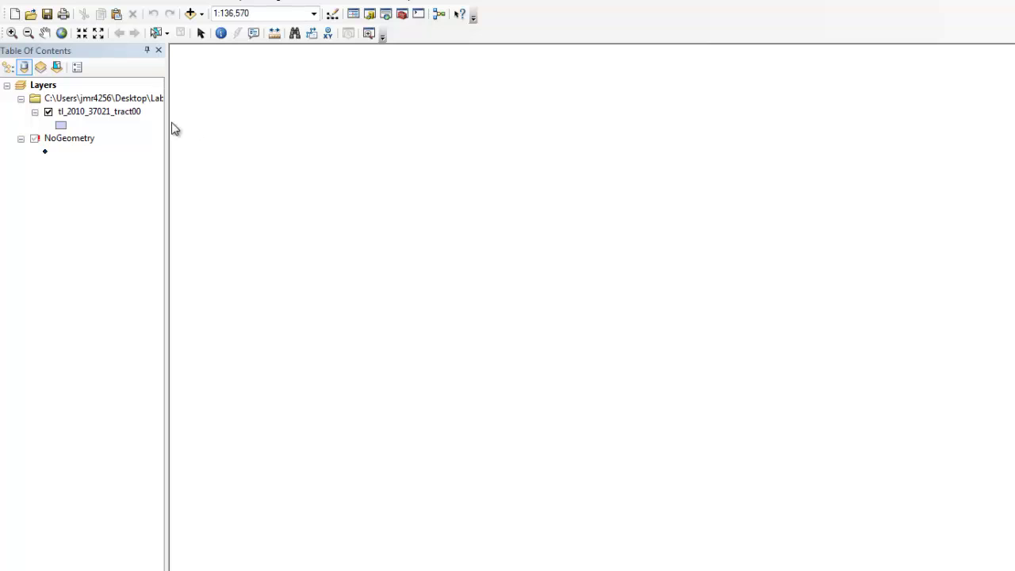
pyautogui.click(80, 139)
pyautogui.click(93, 99)
pyautogui.rightClick(93, 102)
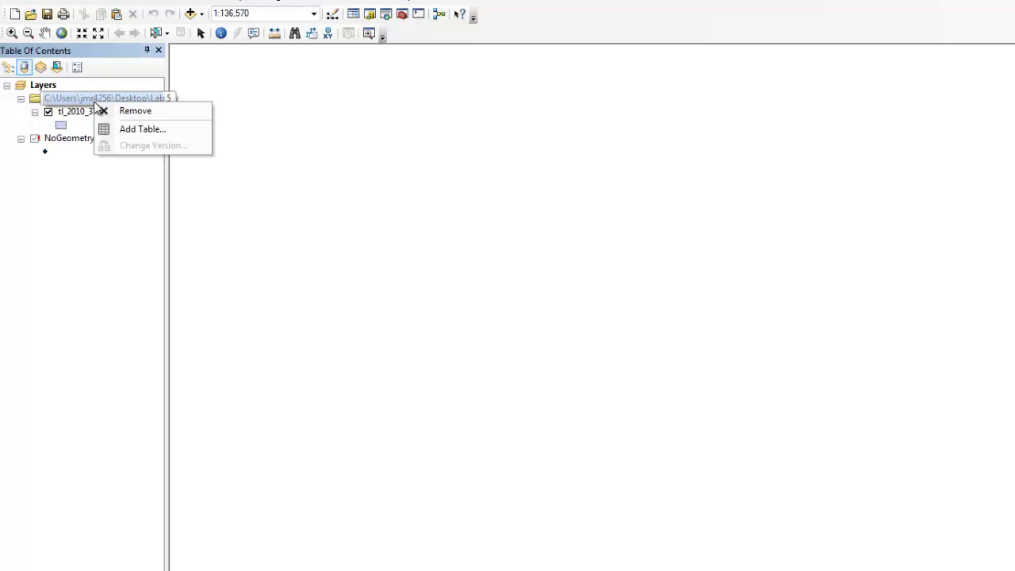
pyautogui.click(111, 111)
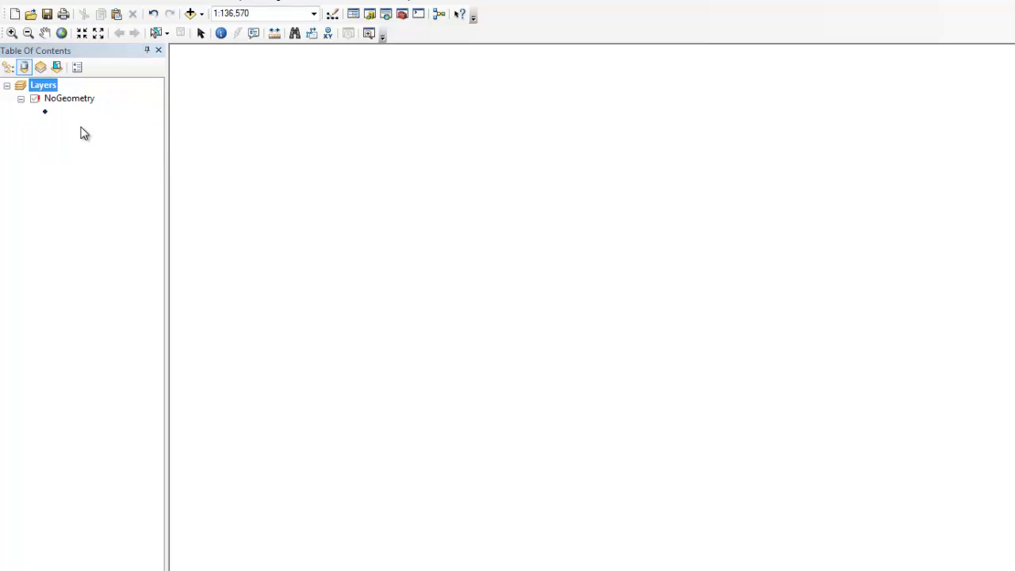
pyautogui.click(71, 100)
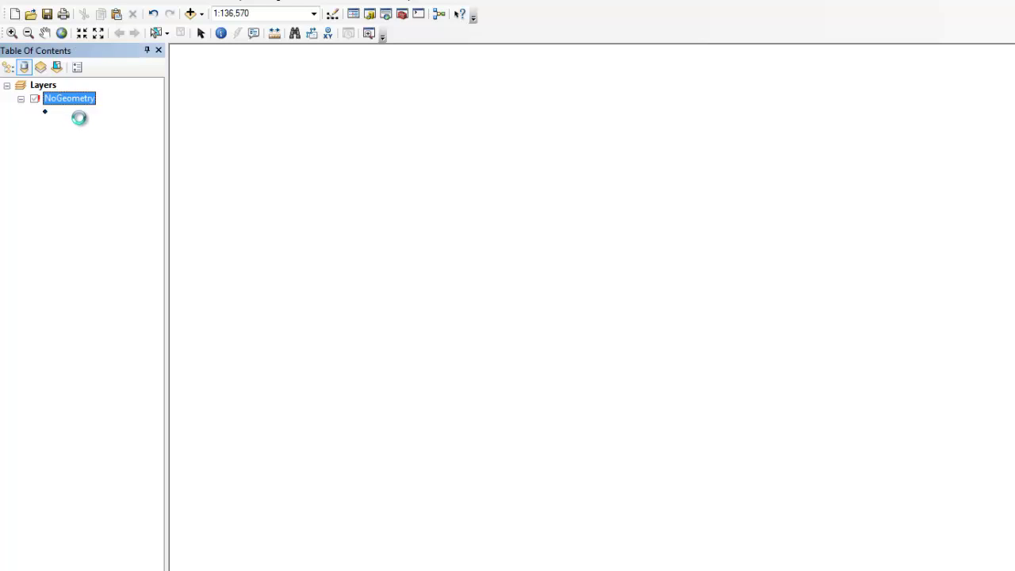
pyautogui.rightClick(77, 100)
pyautogui.click(95, 126)
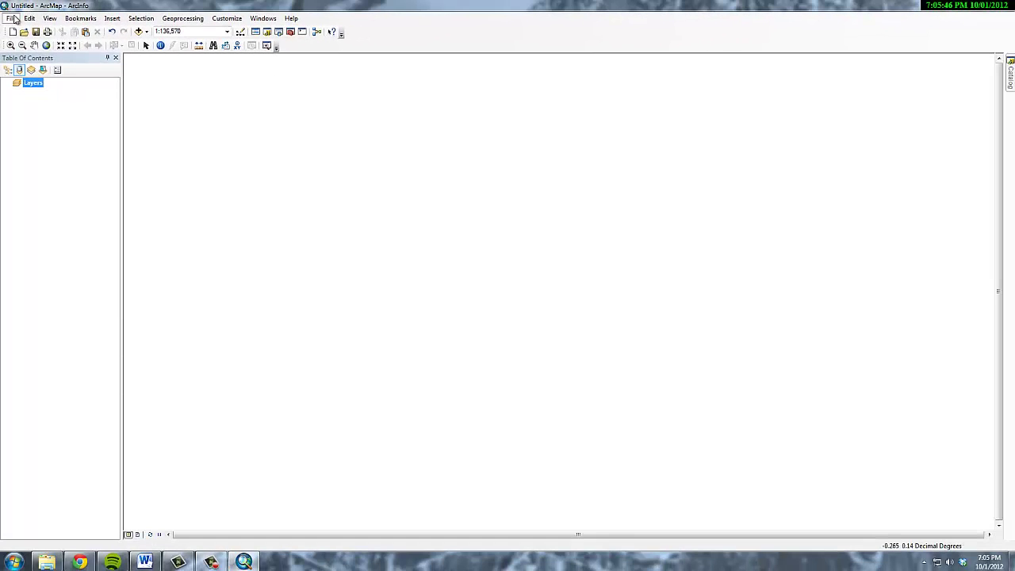
# Enable storing relative pathnames to data sources in the map document properties
pyautogui.click(12, 18)
pyautogui.click(12, 18)
pyautogui.click(11, 19)
pyautogui.click(59, 192)
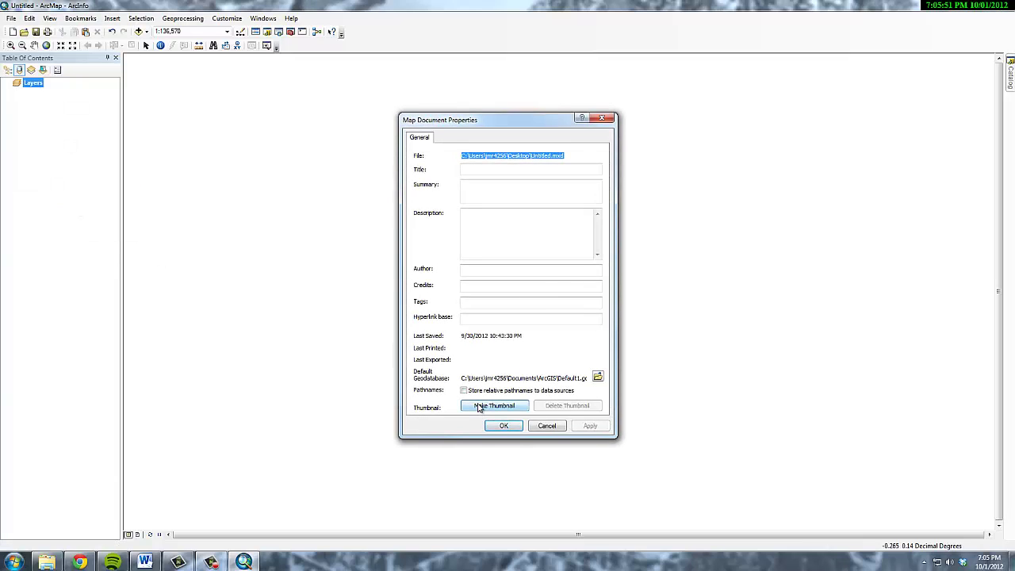
pyautogui.click(464, 390)
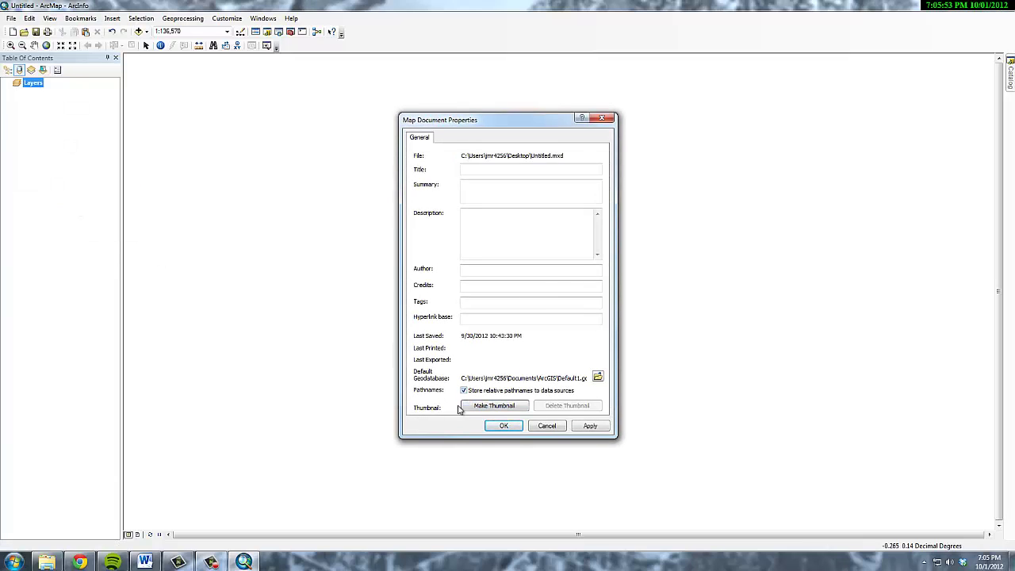
pyautogui.click(586, 426)
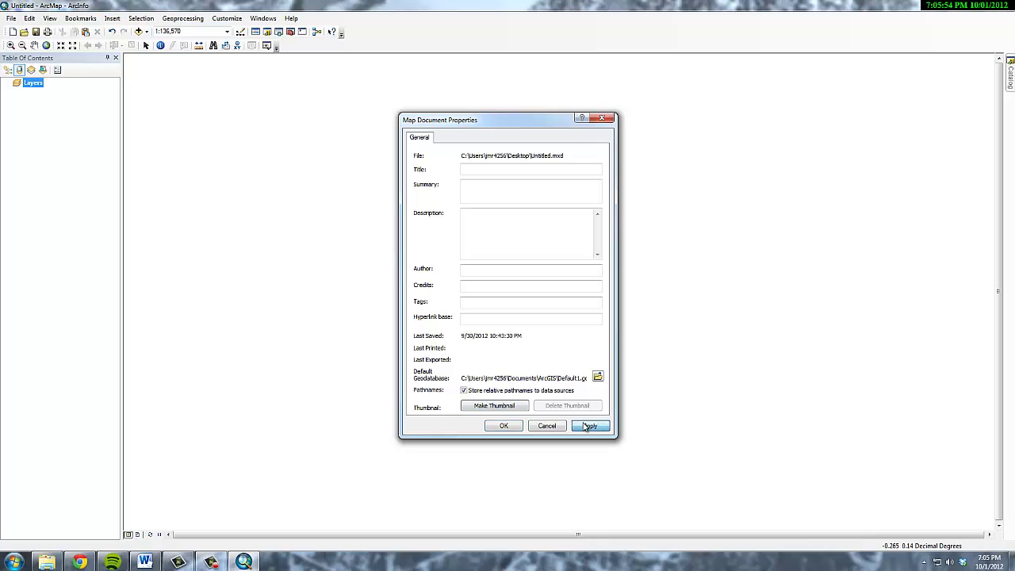
pyautogui.click(502, 425)
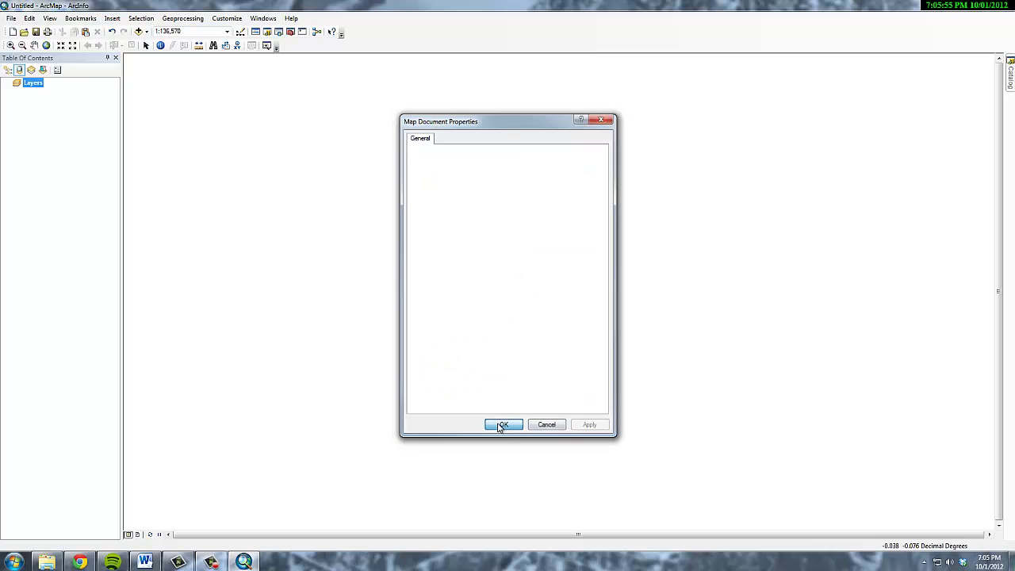
# Check the general ArcMap options for the default use of relative paths in new map documents
pyautogui.click(226, 18)
pyautogui.click(245, 93)
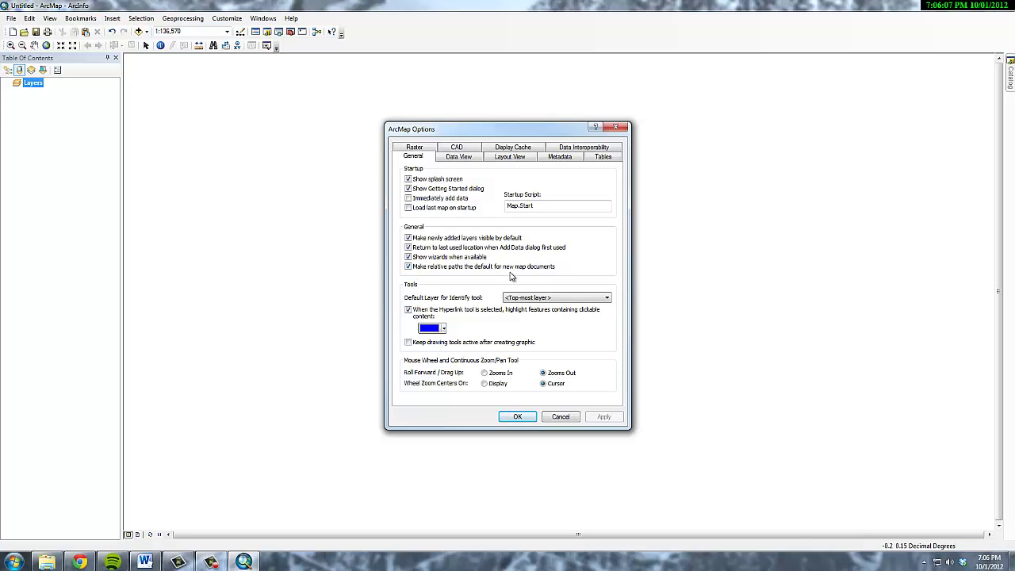
pyautogui.click(519, 416)
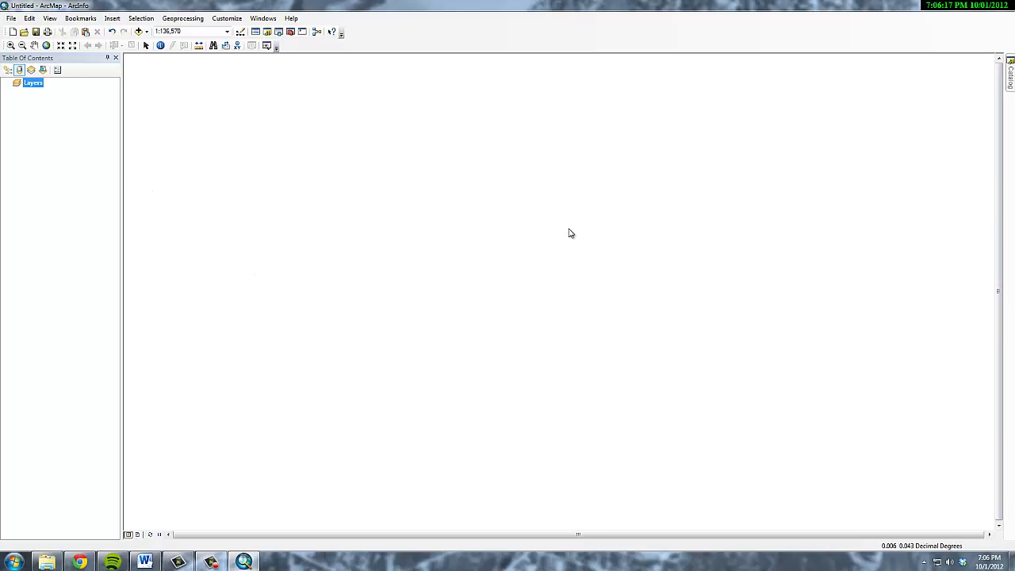
# Start adding data and look at the available folder connections and the Connect to Folder dialog
pyautogui.click(137, 32)
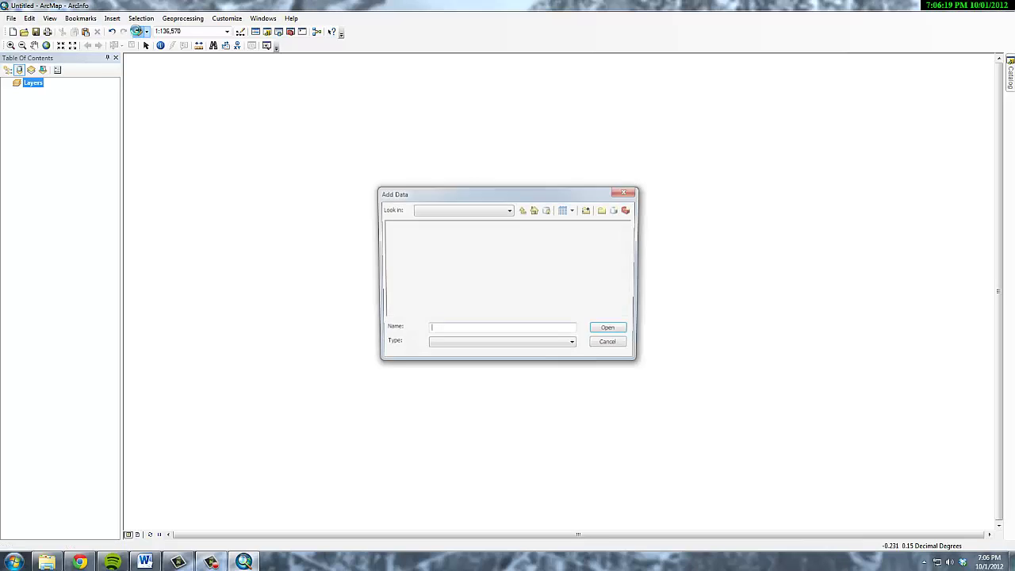
pyautogui.click(510, 211)
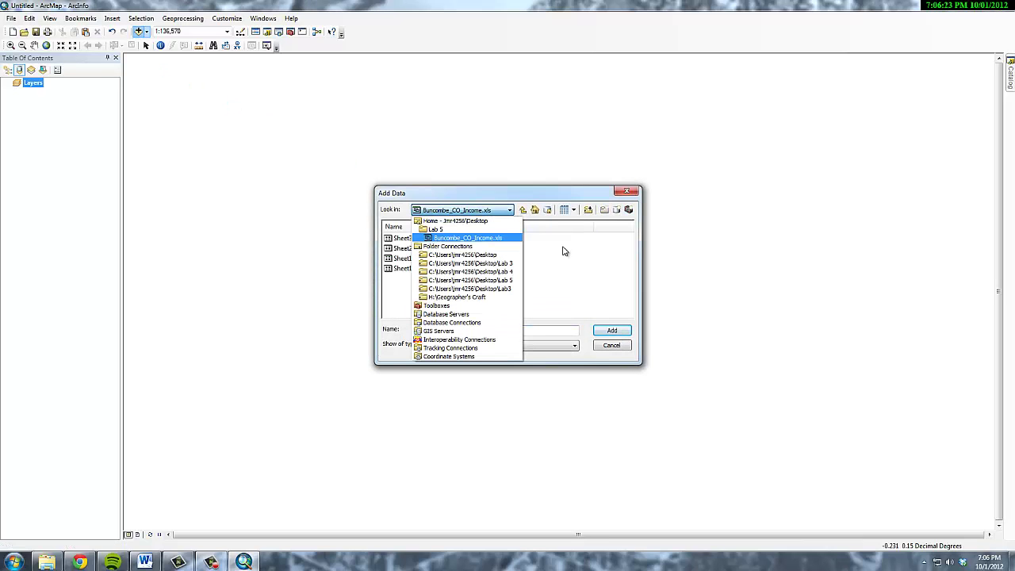
pyautogui.click(589, 213)
pyautogui.click(589, 210)
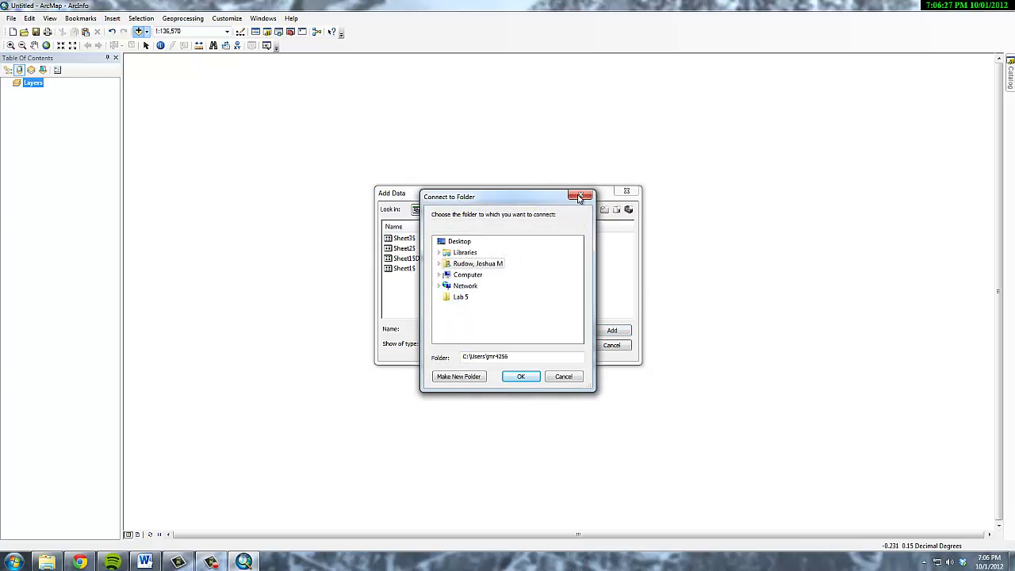
pyautogui.click(579, 196)
# Add the Sheet1$ table from Buncombe_CO_Income.xls in the Lab 5 folder to the map
pyautogui.click(502, 212)
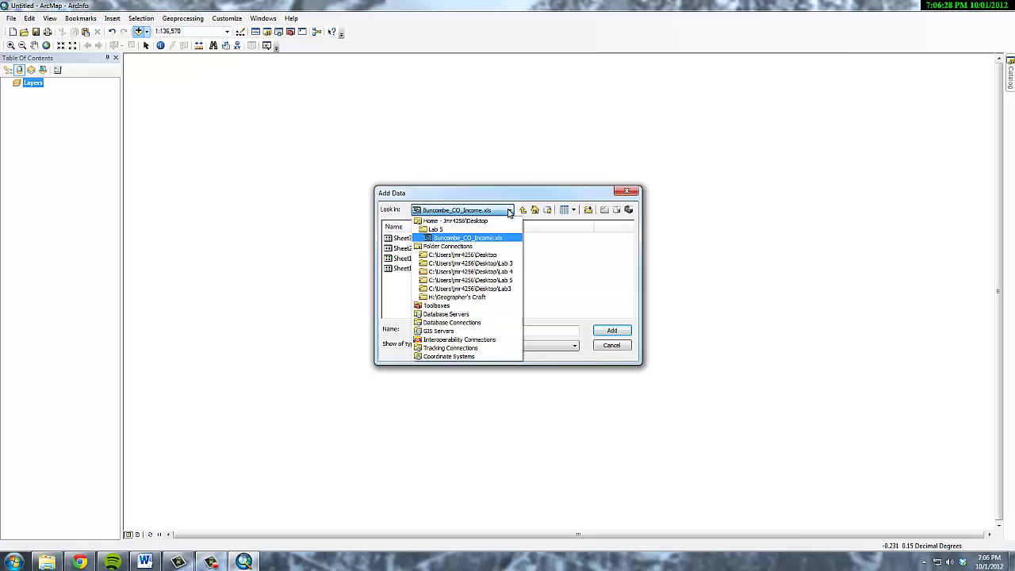
pyautogui.click(490, 281)
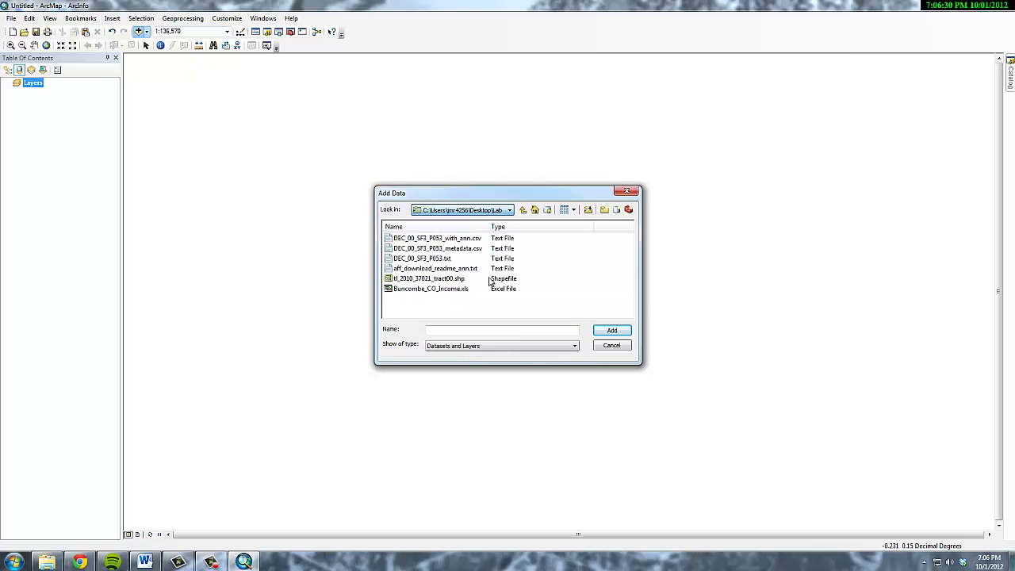
pyautogui.click(442, 290)
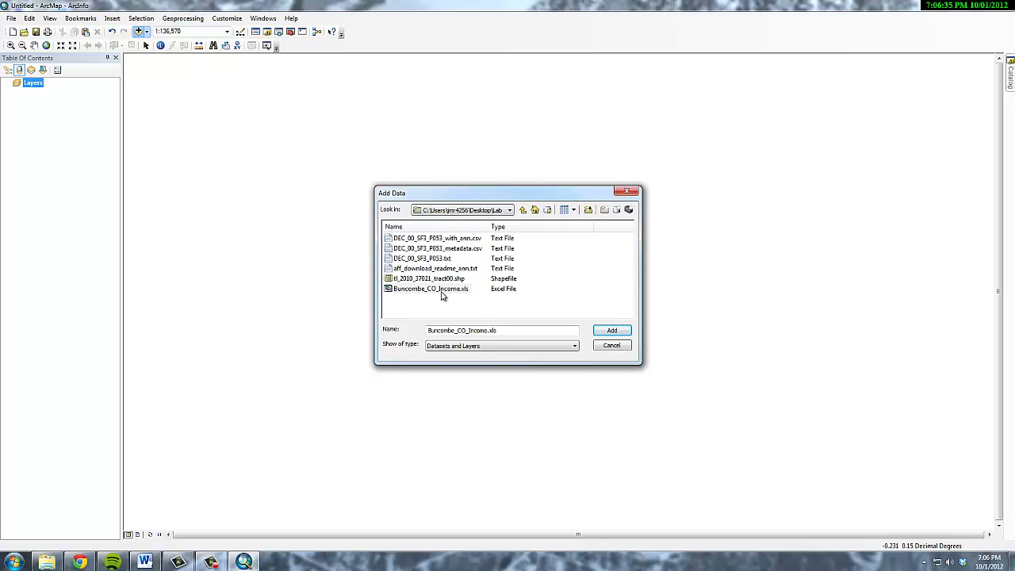
pyautogui.click(612, 329)
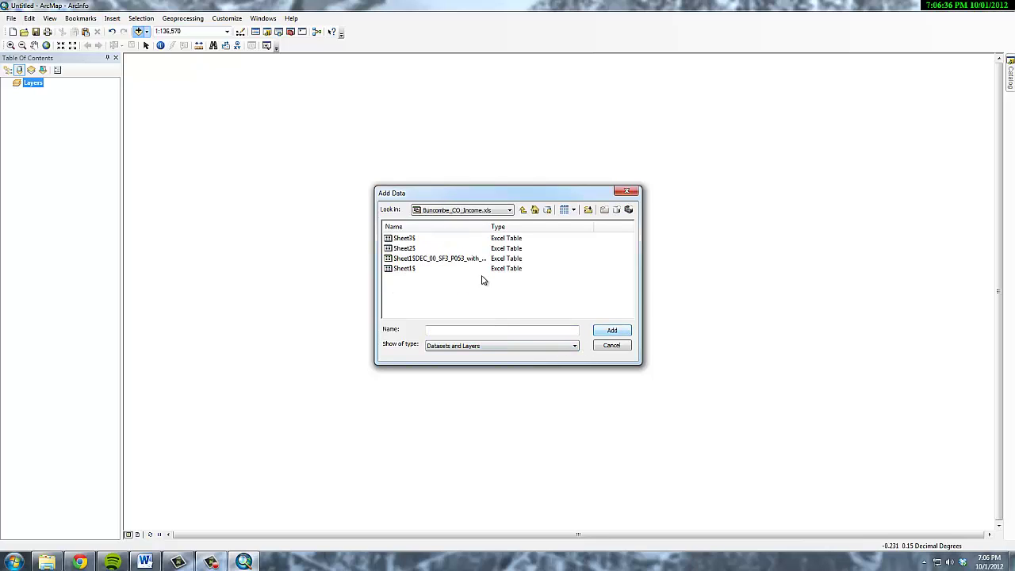
pyautogui.click(408, 270)
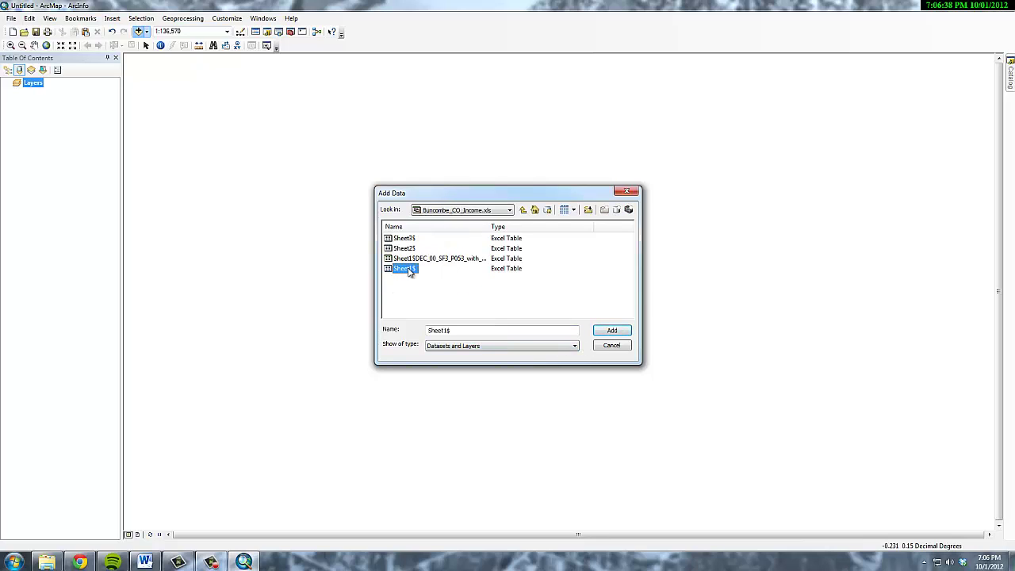
pyautogui.click(611, 330)
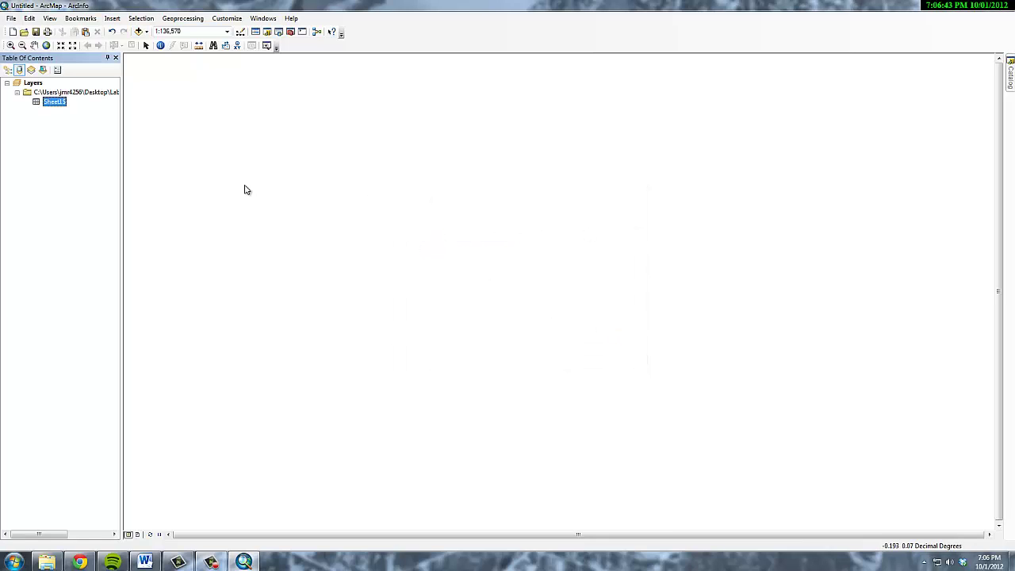
# Open the Sheet1$ table to check the imported census income data
pyautogui.rightClick(54, 102)
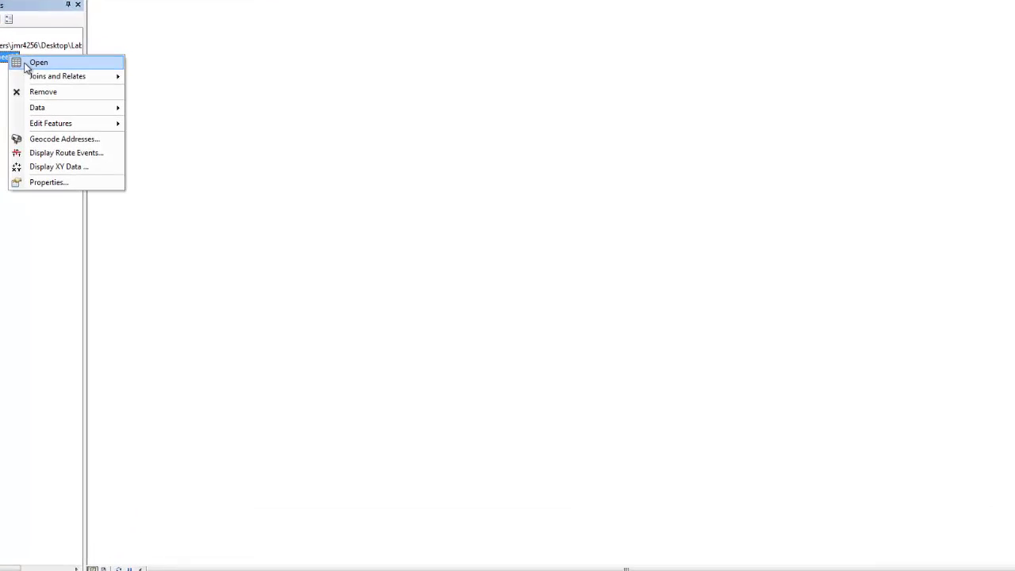
pyautogui.click(10, 52)
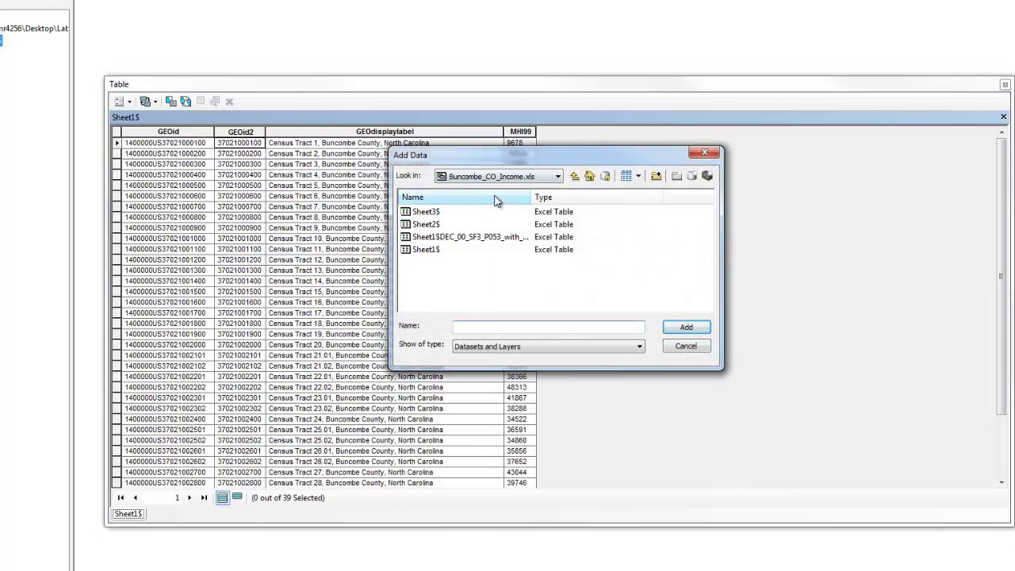
# Add the tl_2010_37021_tract00.shp shapefile from the Lab 5 folder to the map and close the open Sheet1$ table
pyautogui.click(557, 177)
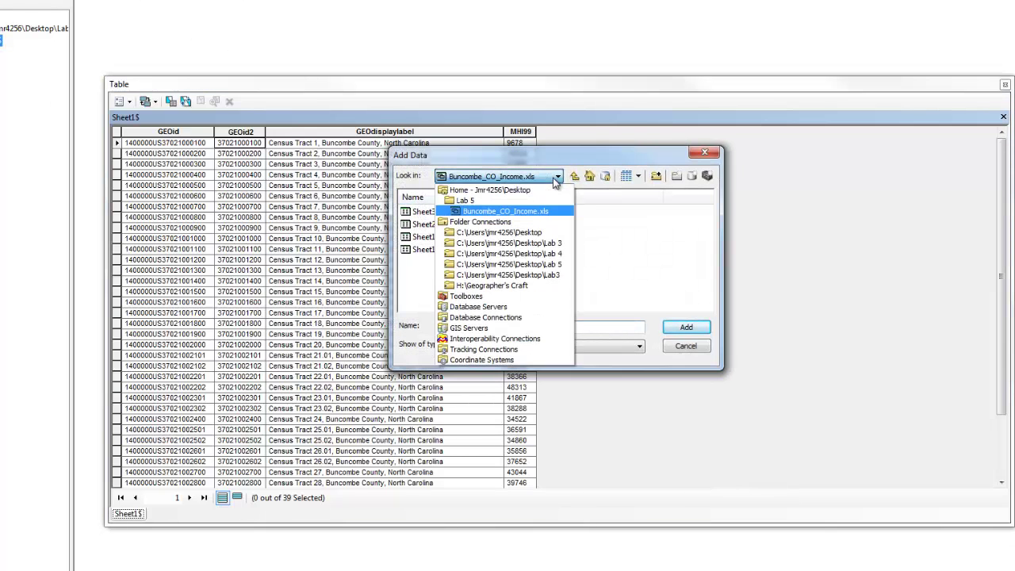
pyautogui.click(550, 263)
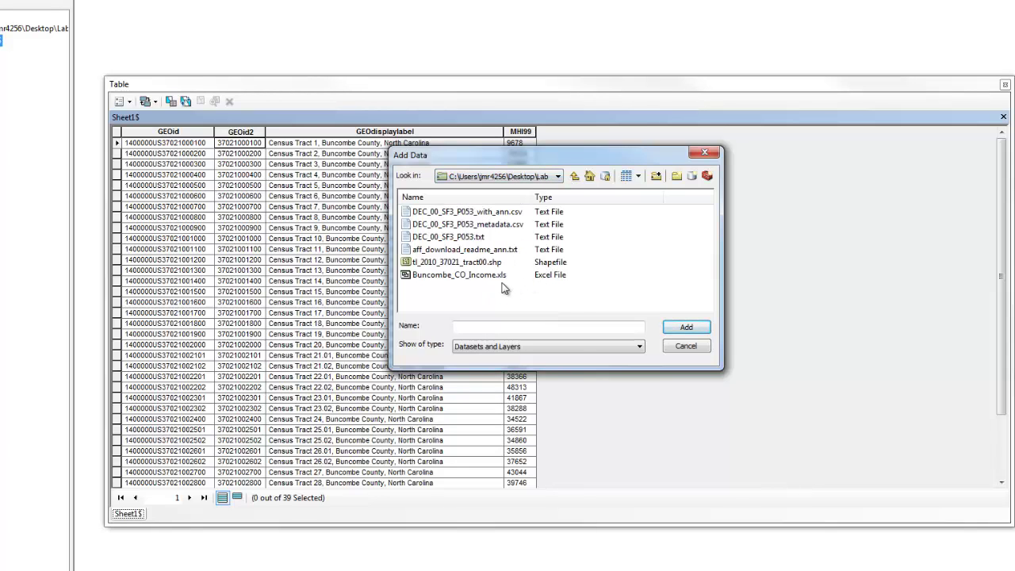
pyautogui.click(466, 262)
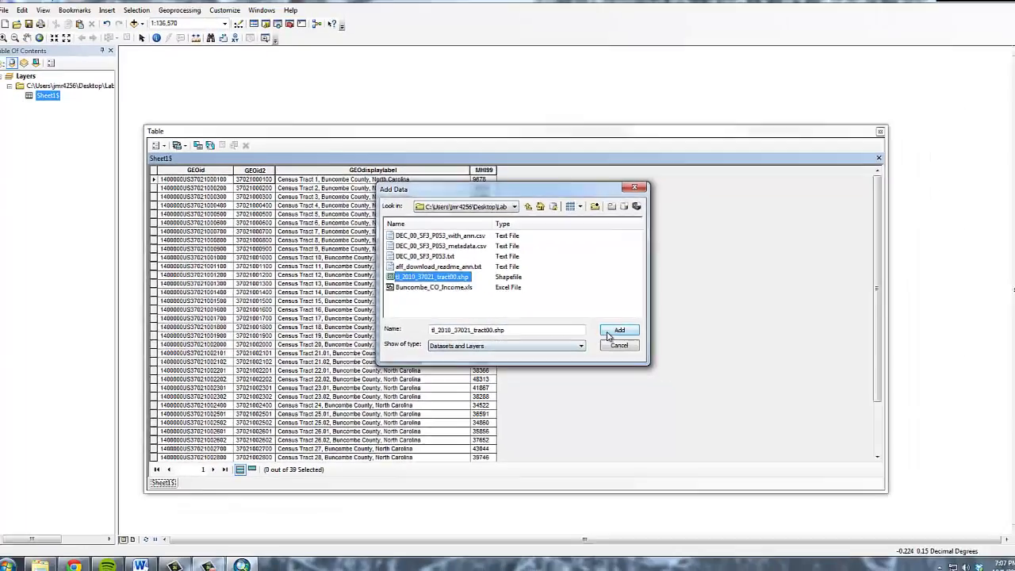
pyautogui.click(656, 328)
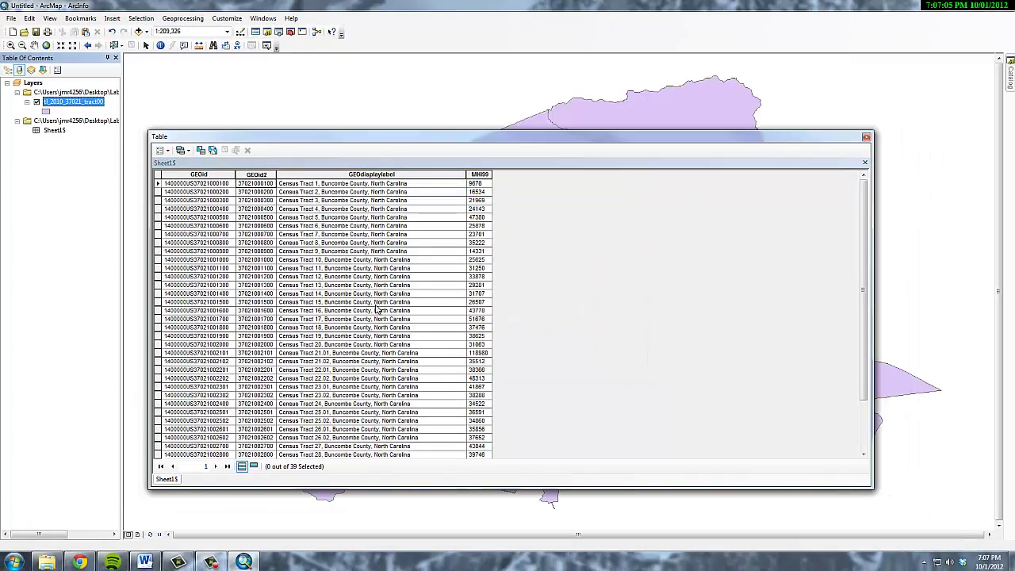
pyautogui.click(865, 138)
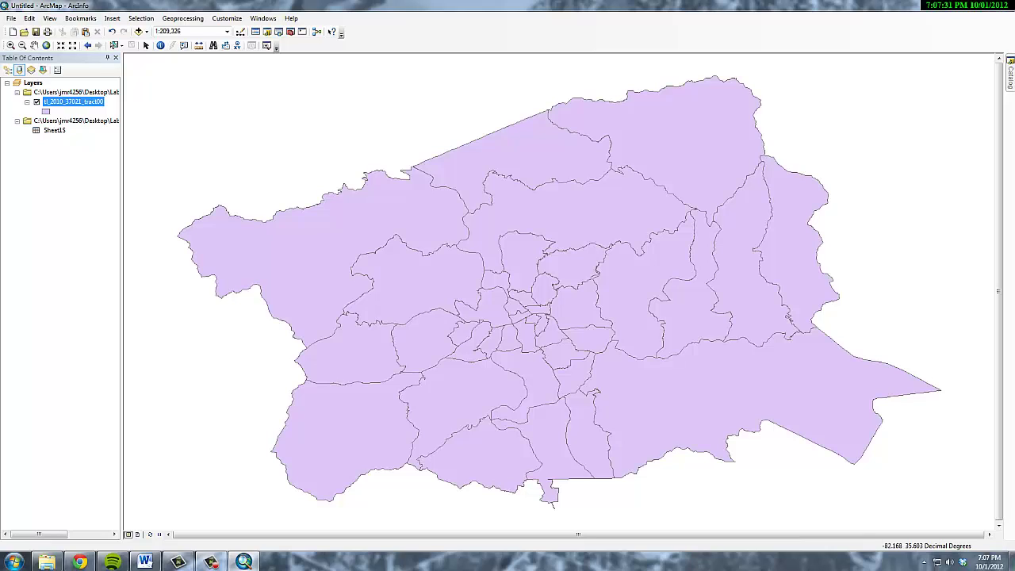
# Examine the attribute table of the tl_2010_37021_tract00 layer for a tract identifier field, then close it
pyautogui.rightClick(90, 108)
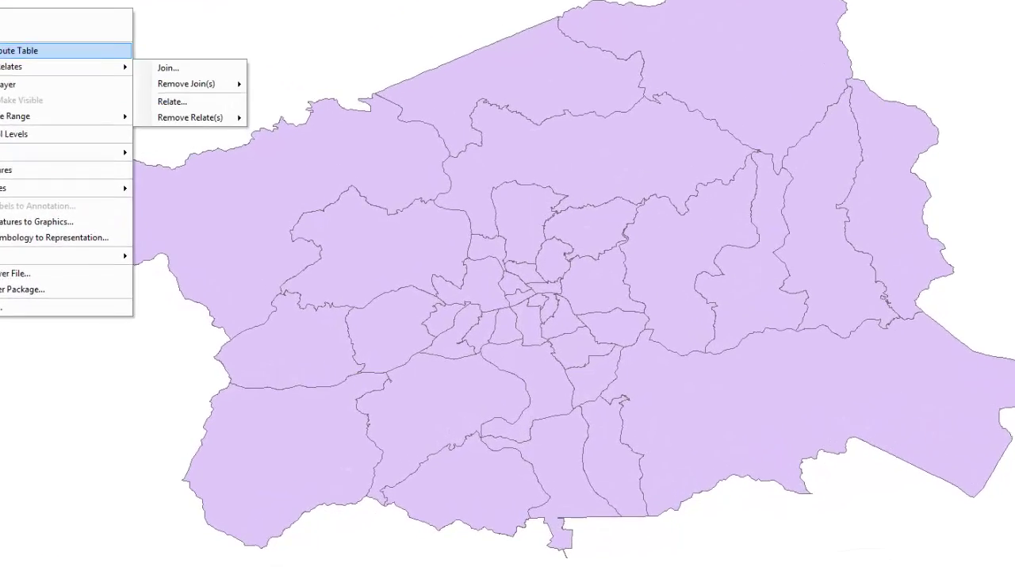
pyautogui.click(135, 135)
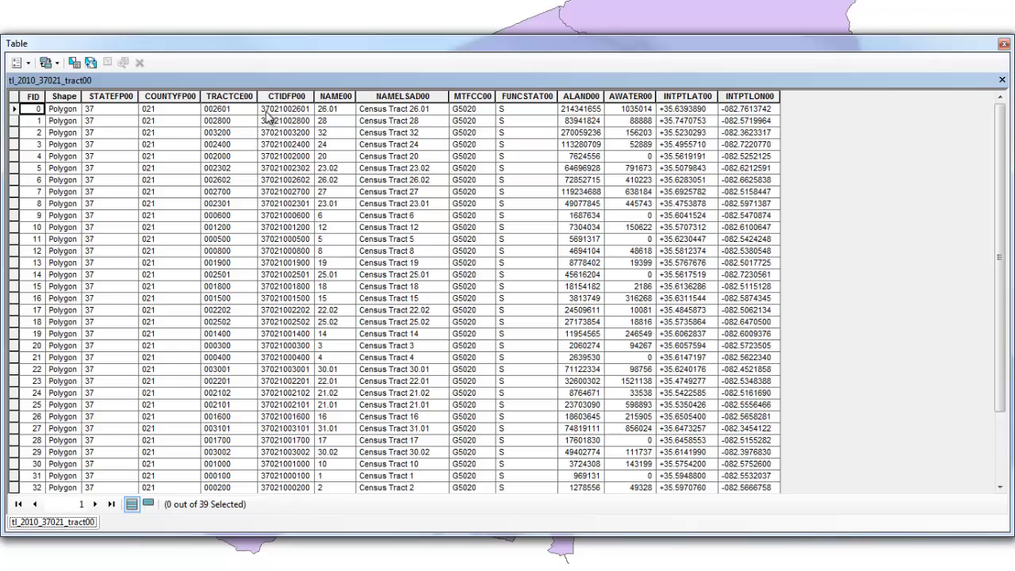
pyautogui.scroll(-2, 266, 119)
pyautogui.scroll(2, 270, 119)
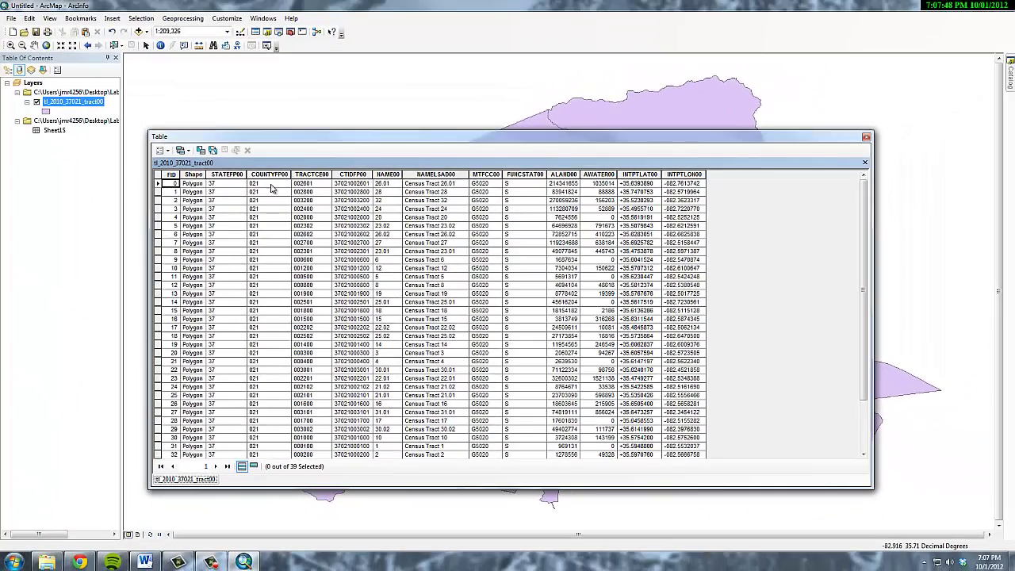
pyautogui.doubleClick(55, 132)
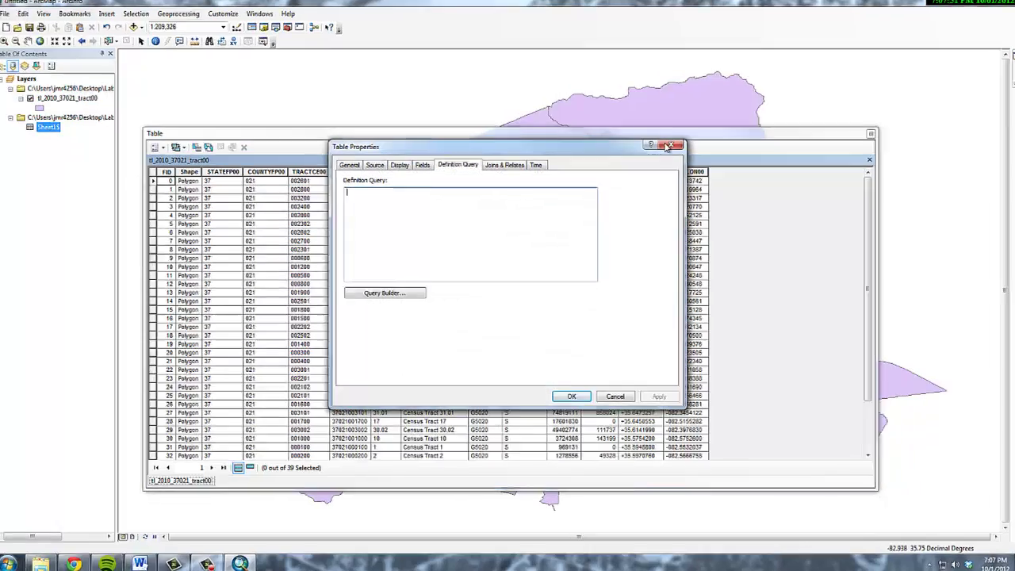
pyautogui.click(669, 148)
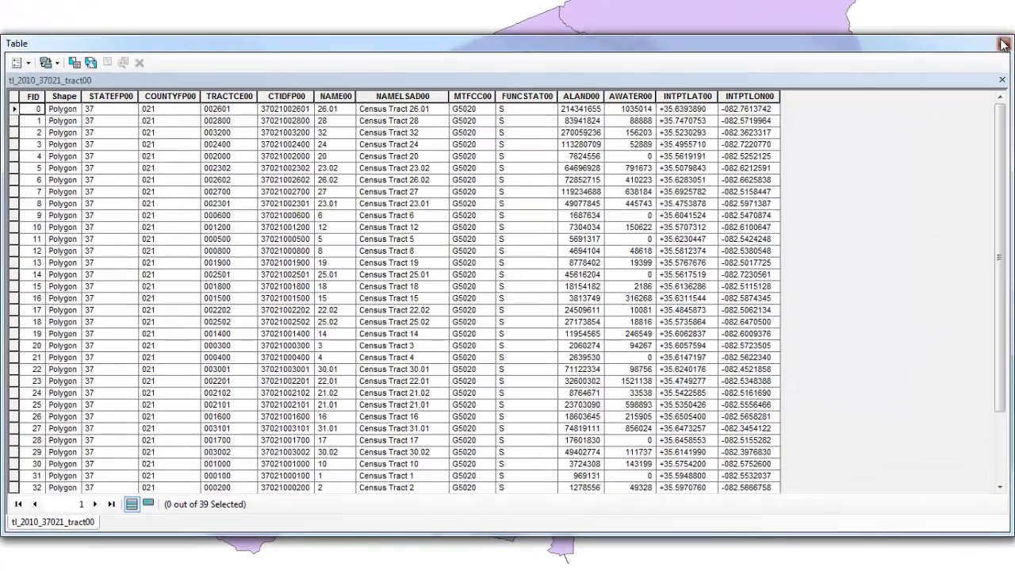
pyautogui.click(1002, 44)
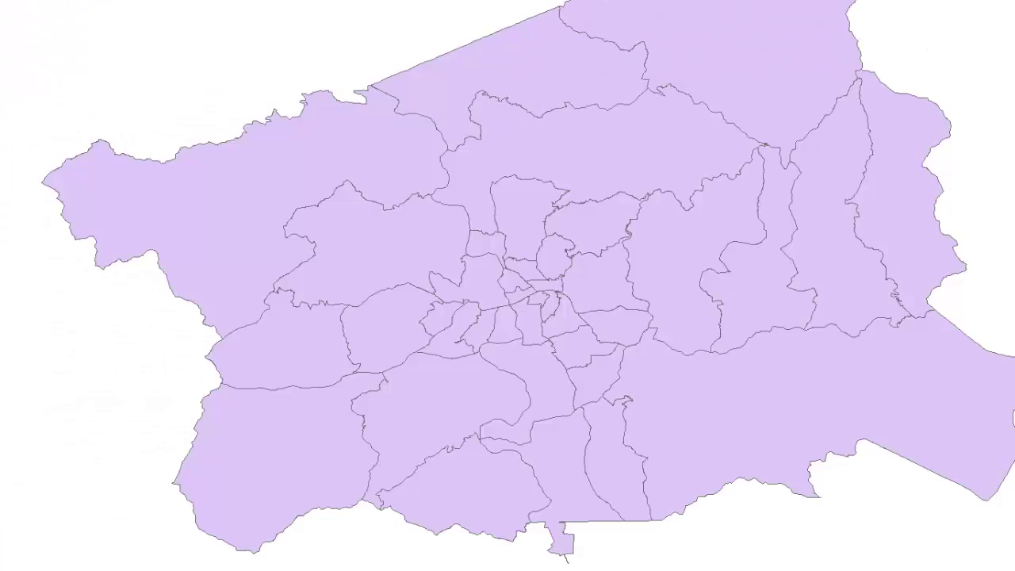
# Open the Sheet1$ table to examine the format of its GEOid2 identifiers, and close it
pyautogui.click(3, 43)
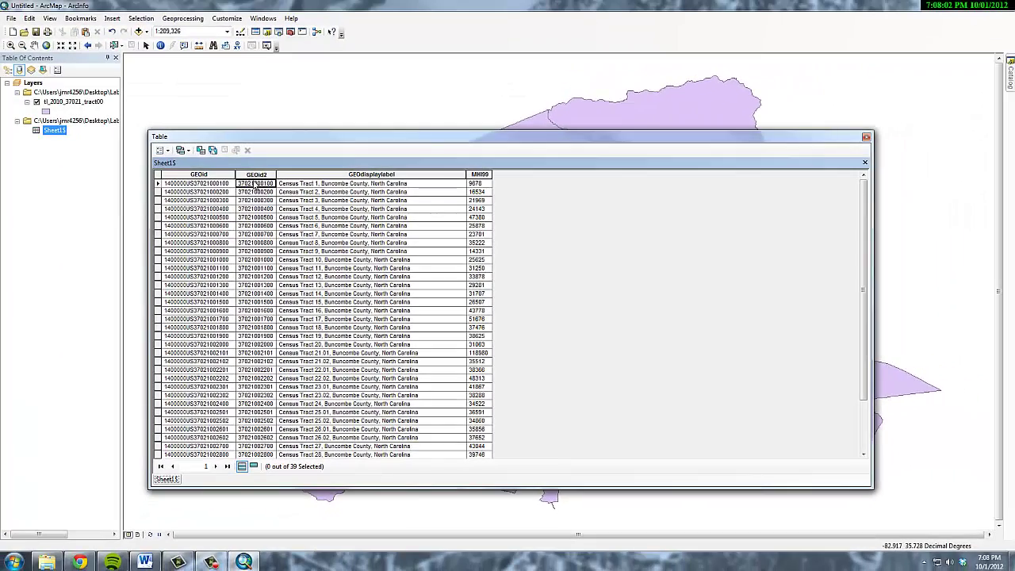
pyautogui.click(92, 102)
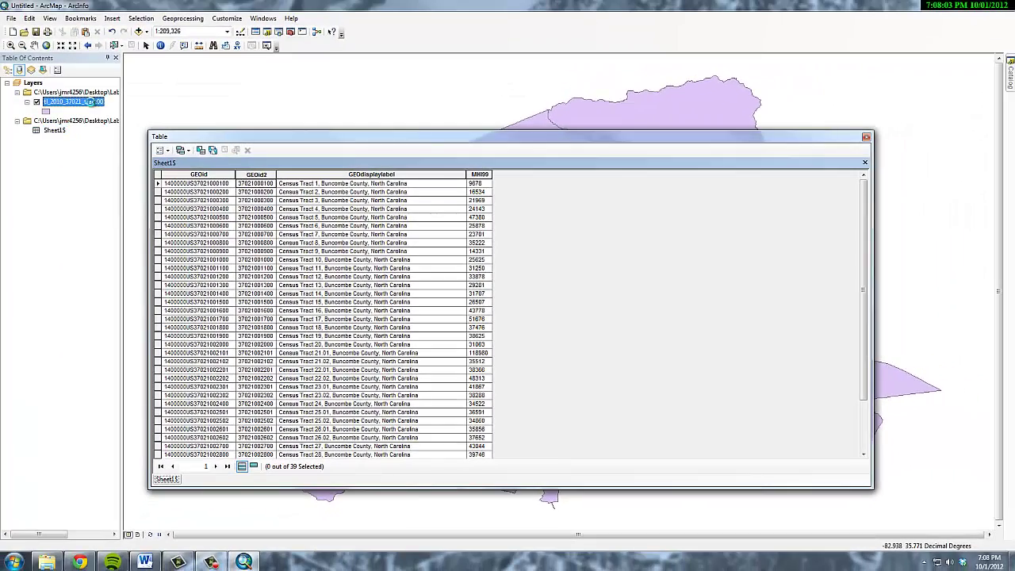
pyautogui.doubleClick(91, 102)
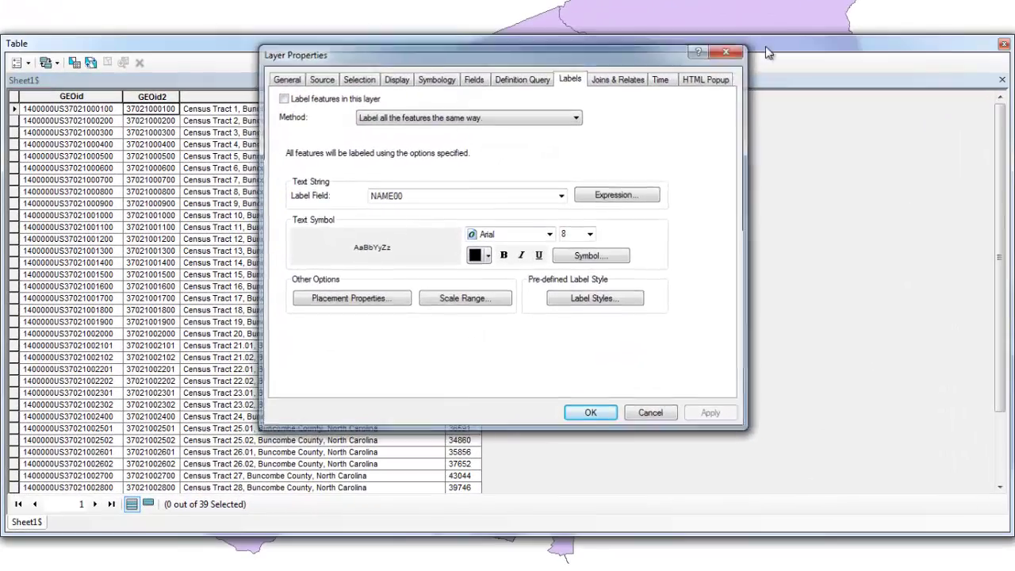
pyautogui.press('Escape')
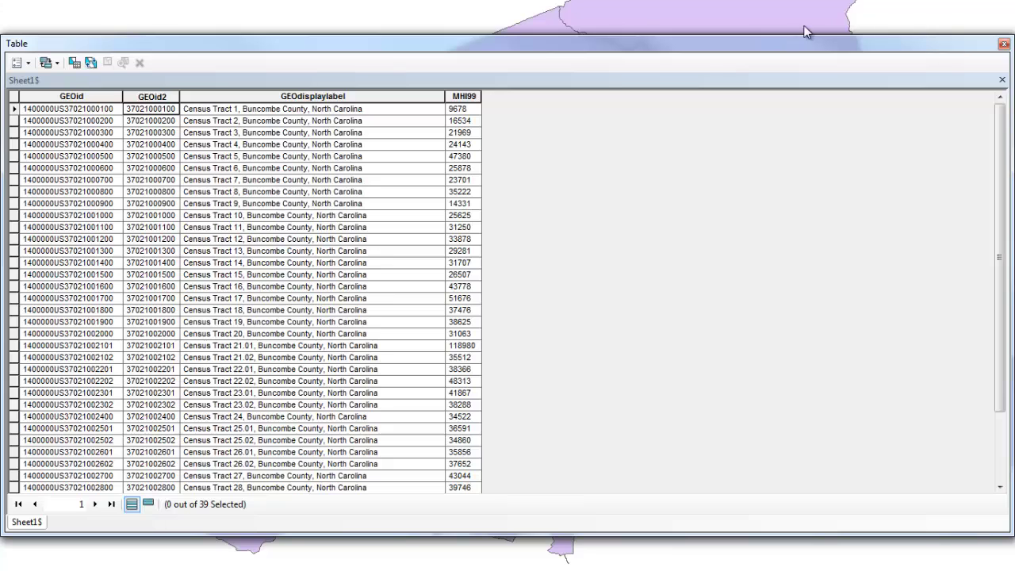
pyautogui.click(1003, 43)
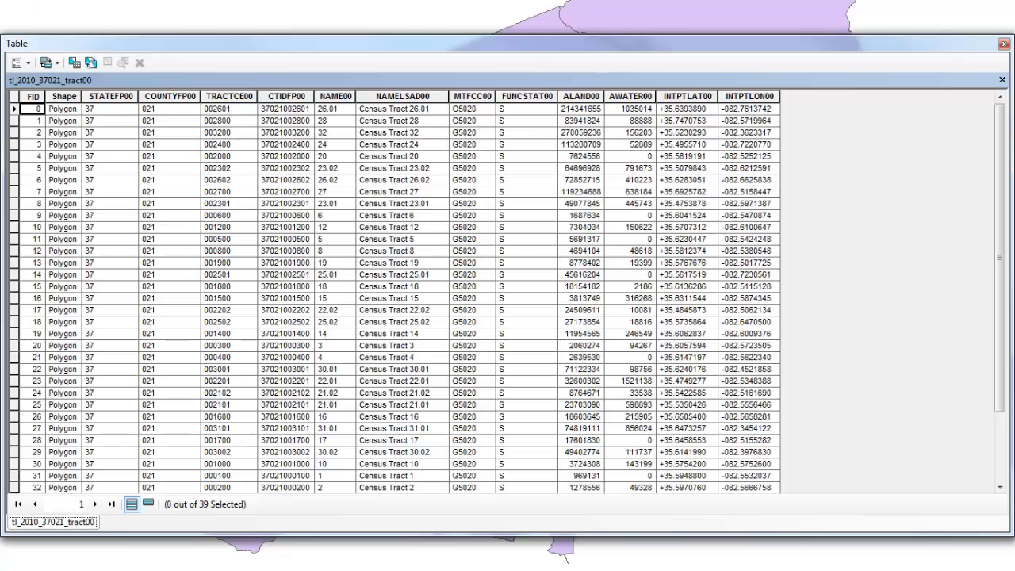
# Compare the CTIDFP00 field in the tract layer's attribute table with the GEOid2 field in the Sheet1$ table
pyautogui.click(40, 42)
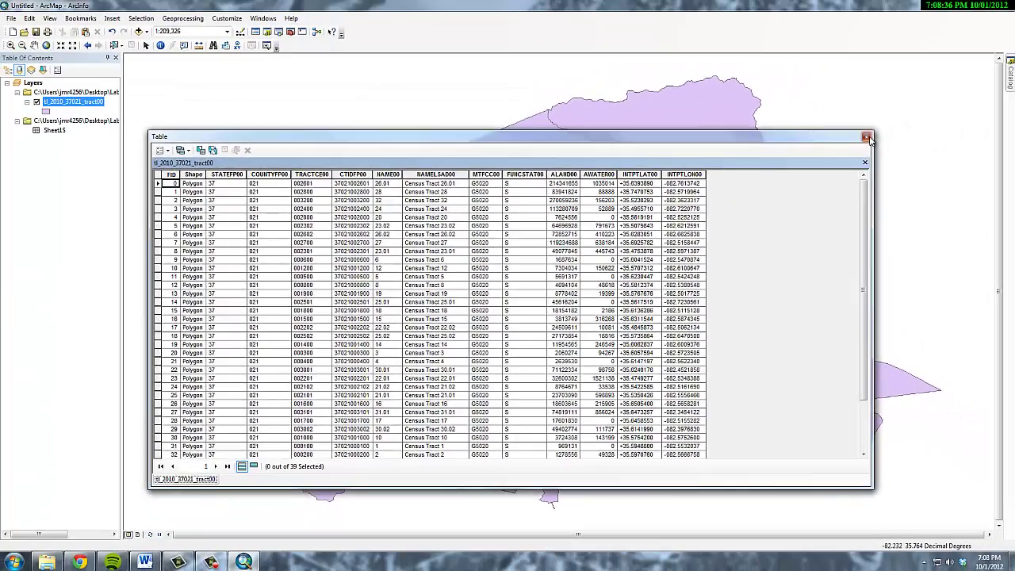
pyautogui.click(1003, 44)
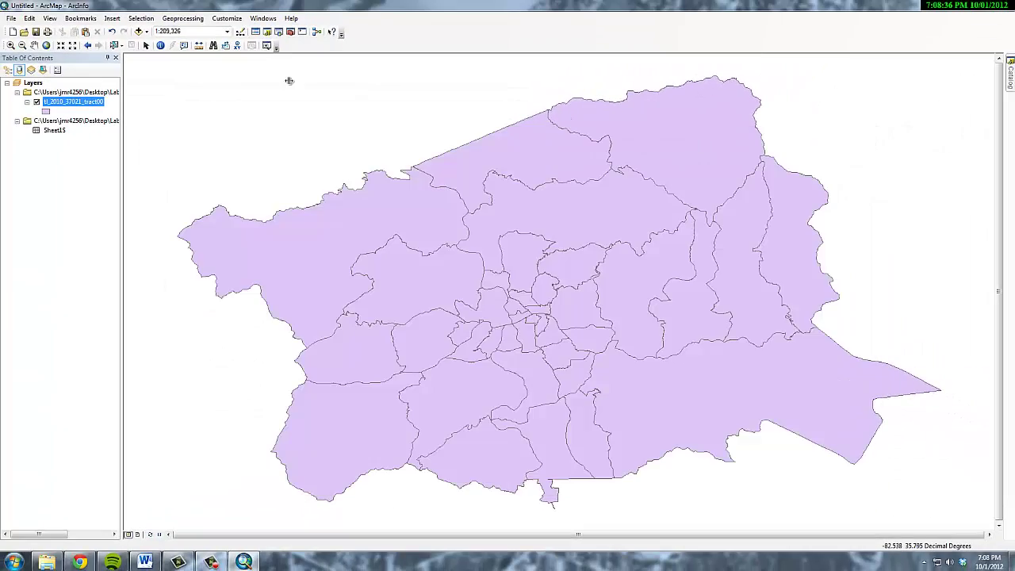
pyautogui.rightClick(54, 130)
pyautogui.click(76, 139)
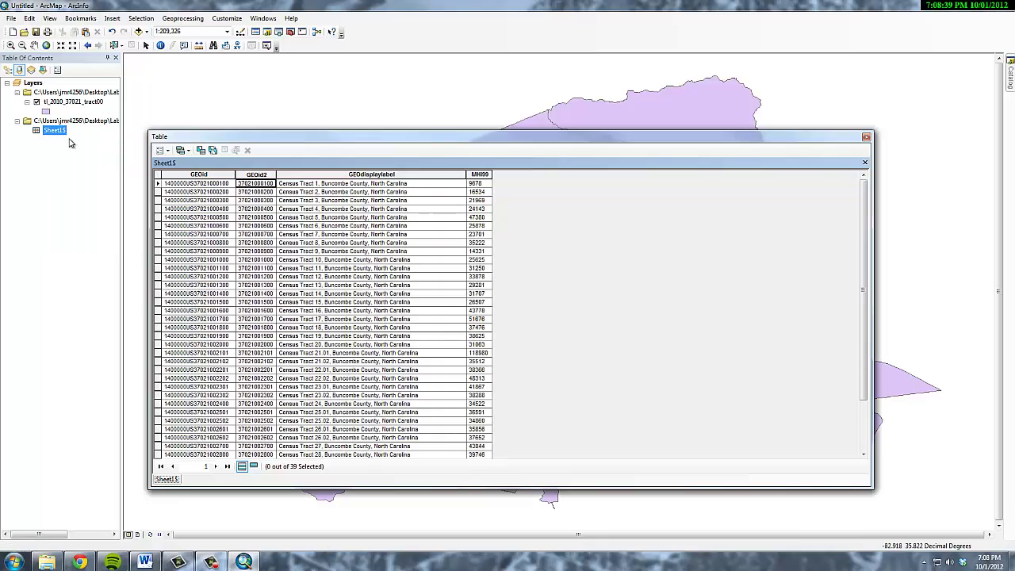
pyautogui.click(867, 138)
# Set up an attribute join on the tl_2010_37021_tract00 layer, matching its CTIDFP00 field to GEOid2 in Sheet1$
pyautogui.rightClick(70, 103)
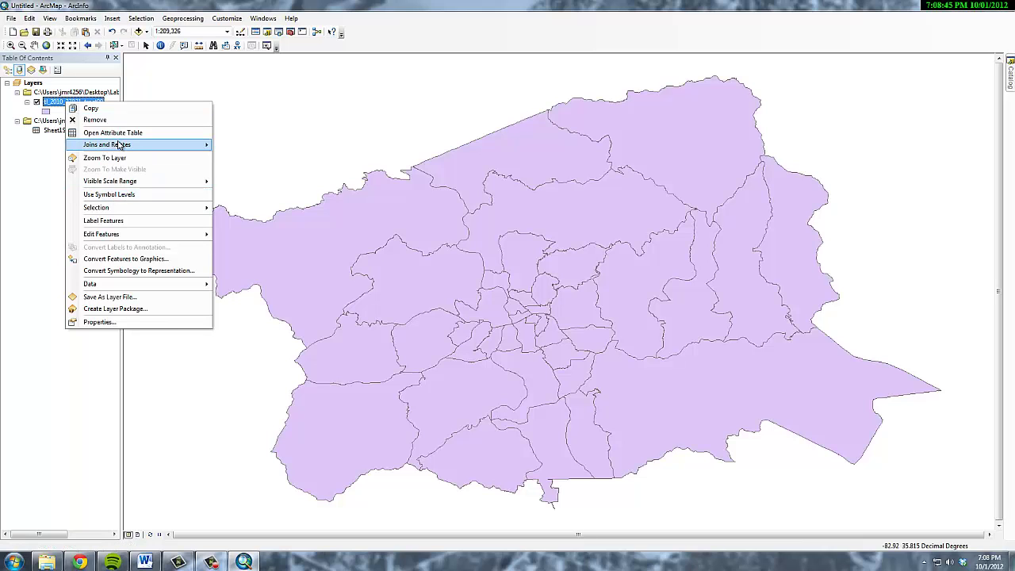
pyautogui.moveTo(119, 145)
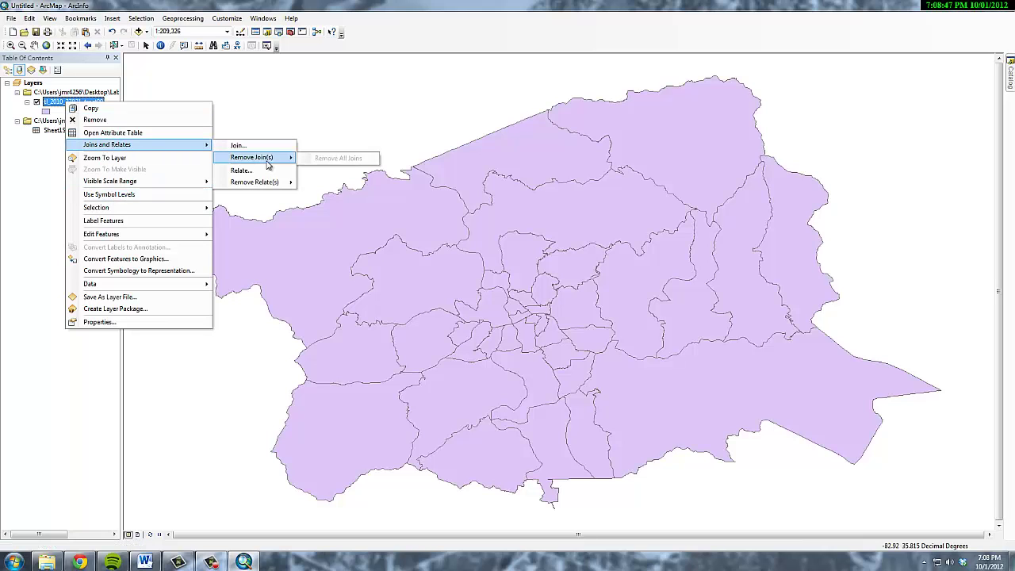
pyautogui.click(238, 146)
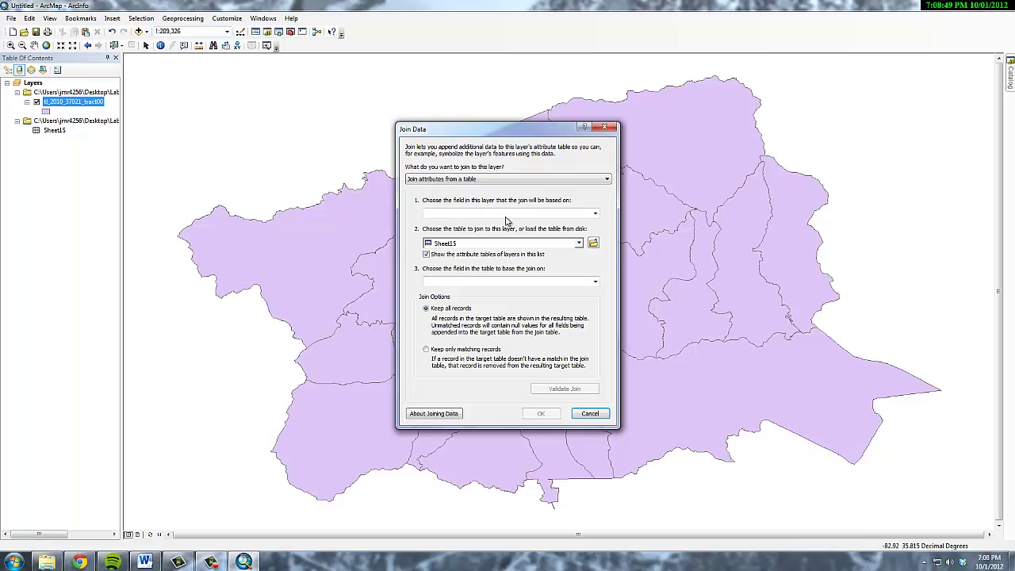
pyautogui.click(595, 212)
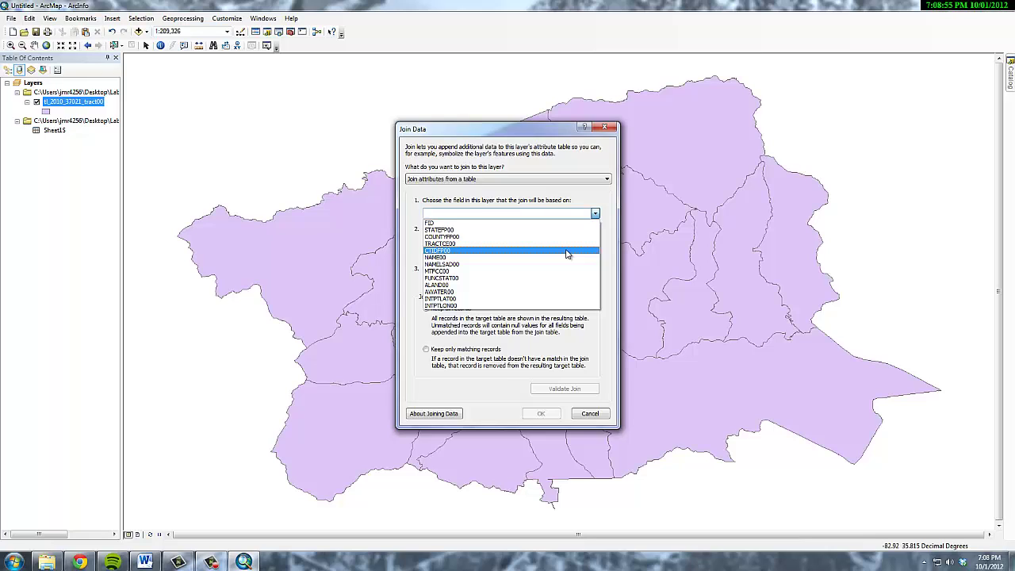
pyautogui.click(567, 252)
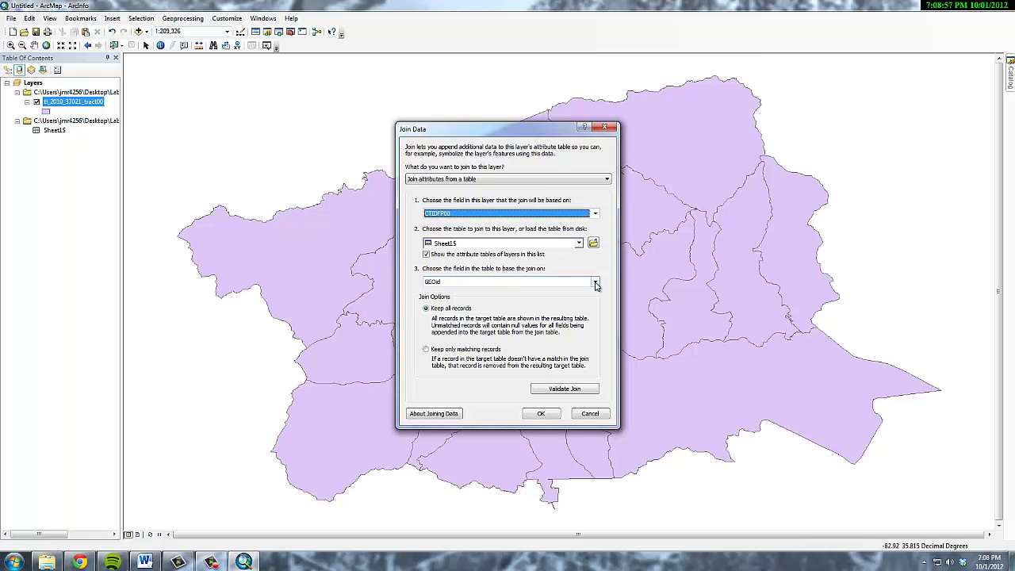
pyautogui.click(595, 284)
pyautogui.click(593, 296)
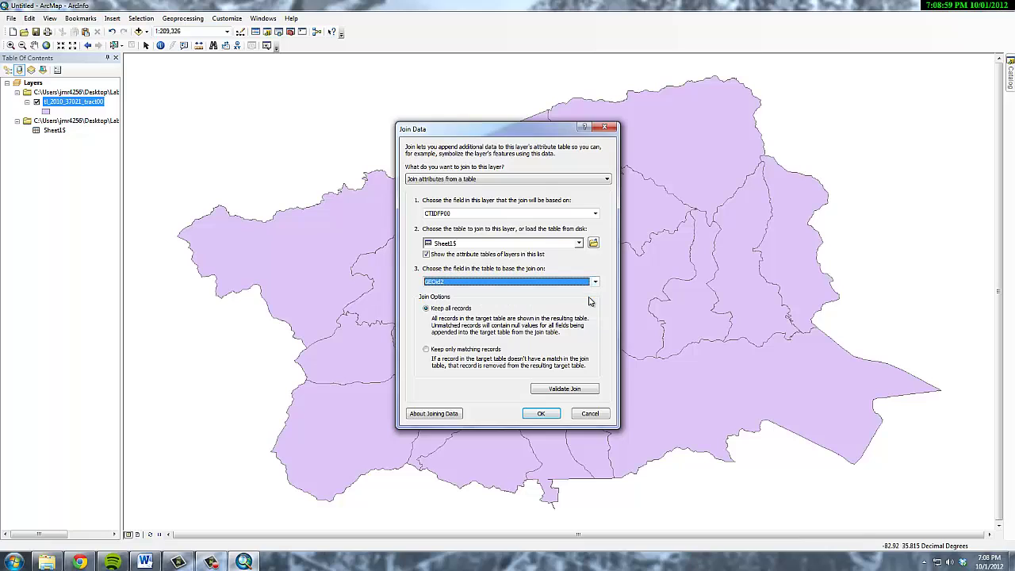
# Set the join to keep only matching records, validate it, and apply it to the tract layer
pyautogui.click(427, 349)
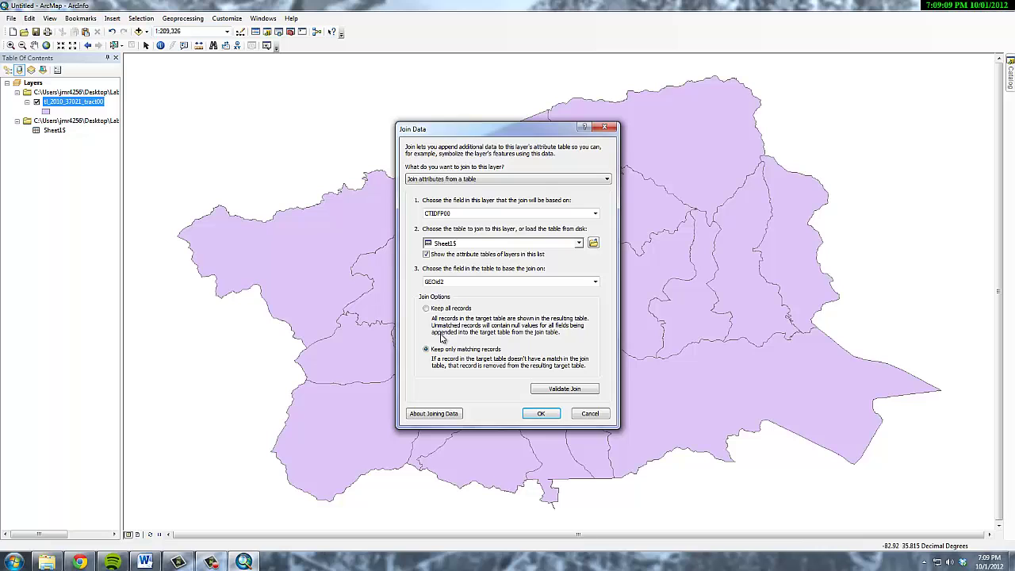
pyautogui.click(555, 388)
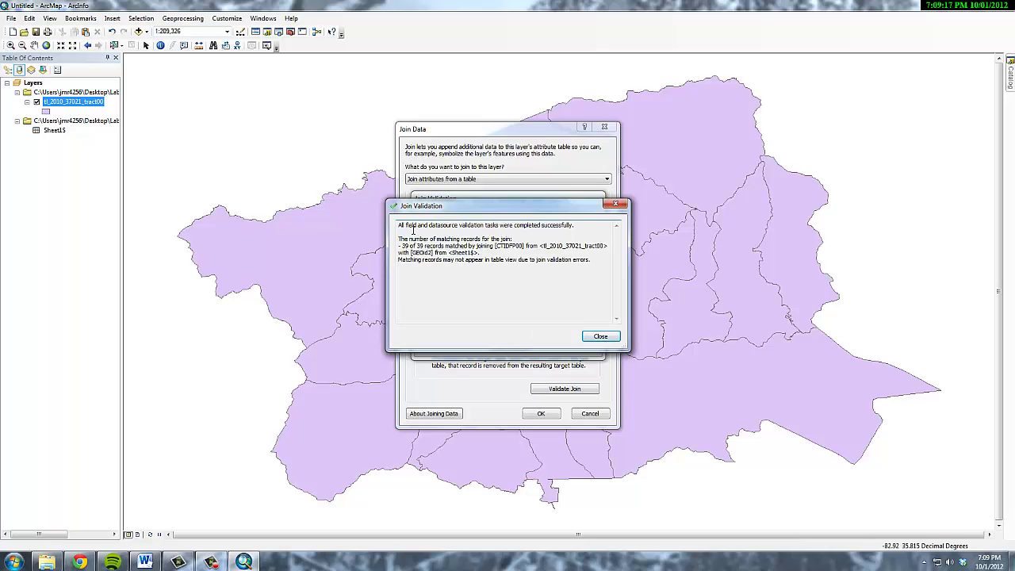
pyautogui.click(610, 337)
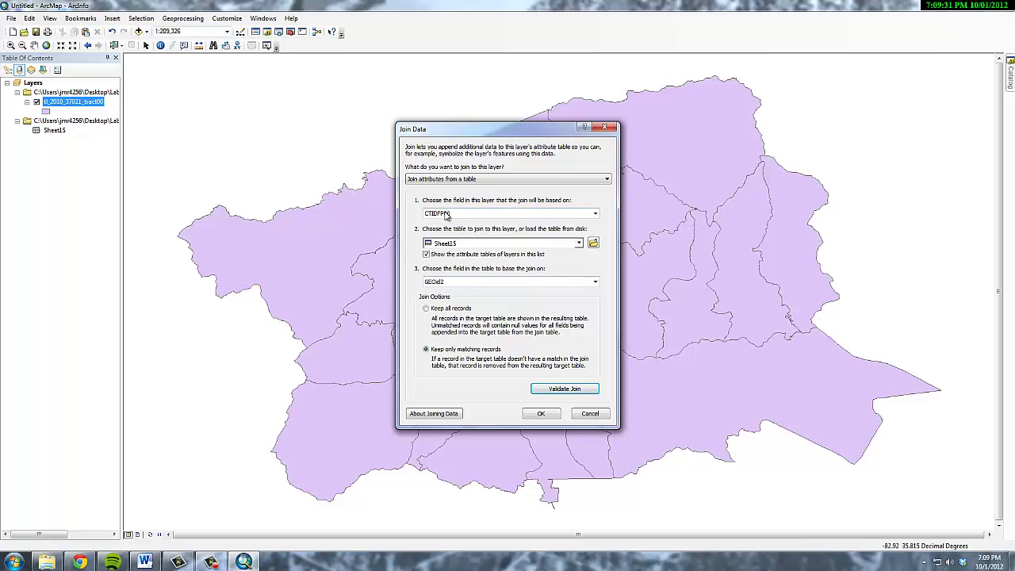
pyautogui.click(549, 413)
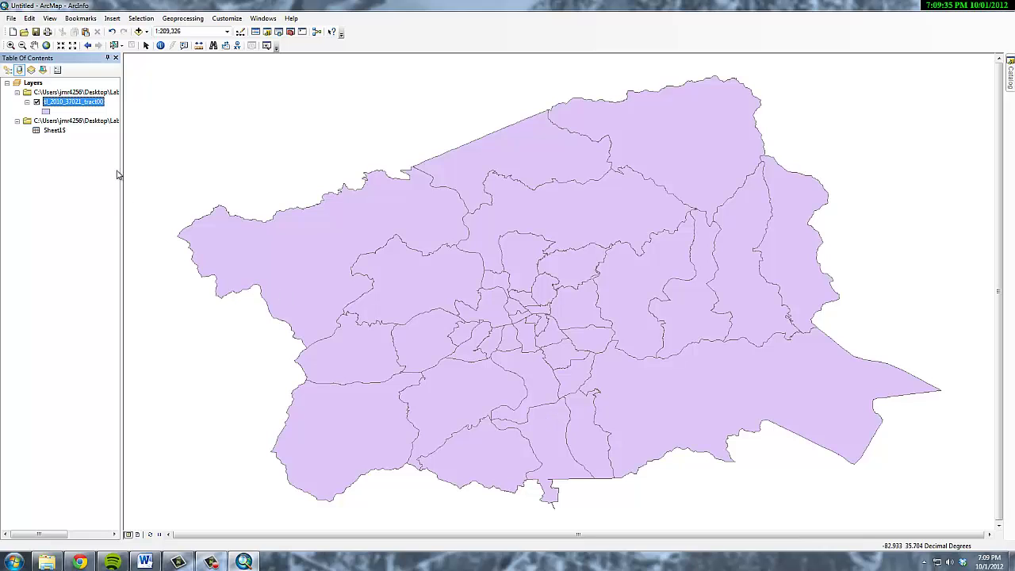
# Open the tract layer's attribute table to check the income fields joined from Sheet1$
pyautogui.rightClick(82, 103)
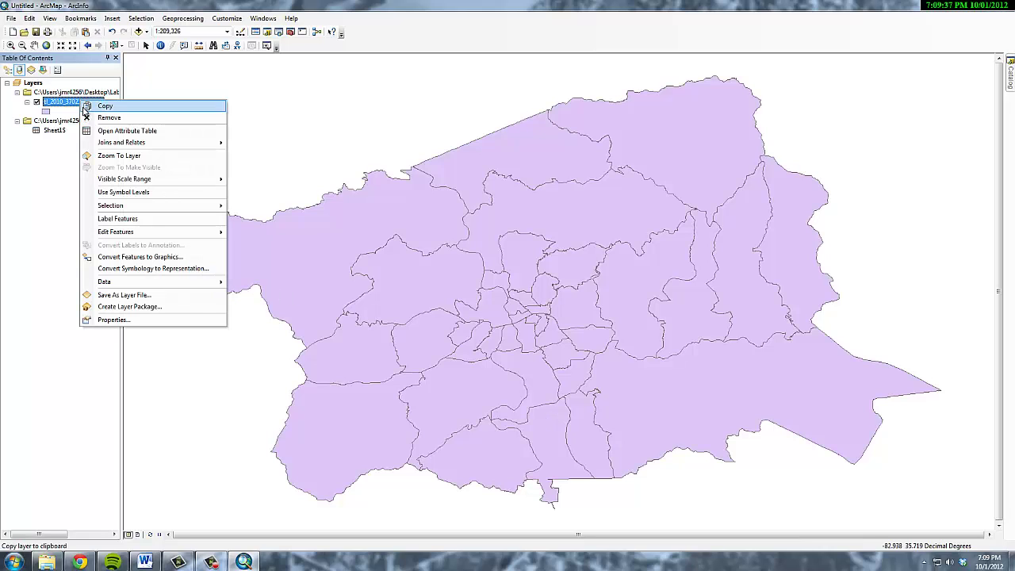
pyautogui.click(43, 145)
pyautogui.rightClick(52, 104)
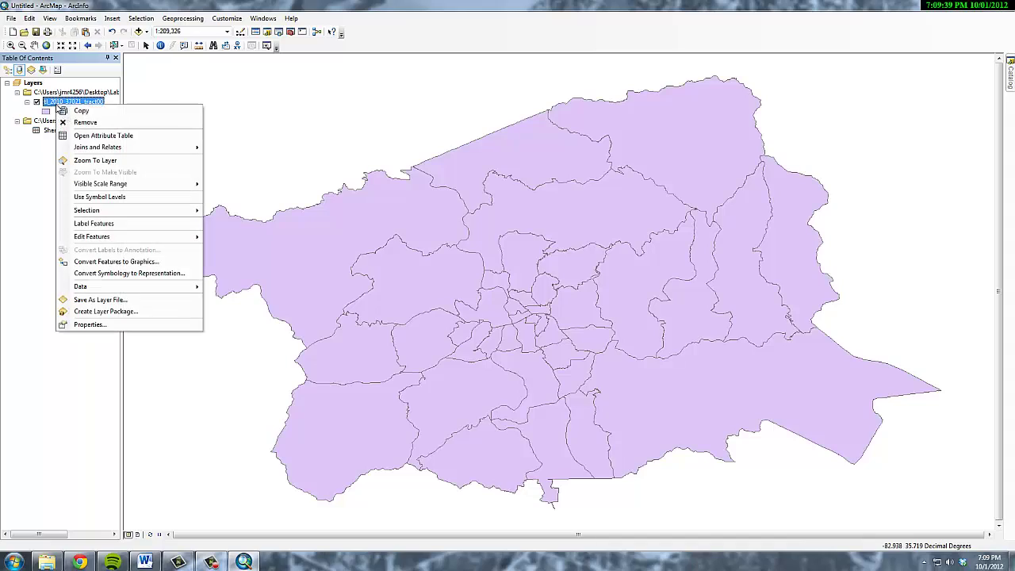
pyautogui.click(78, 139)
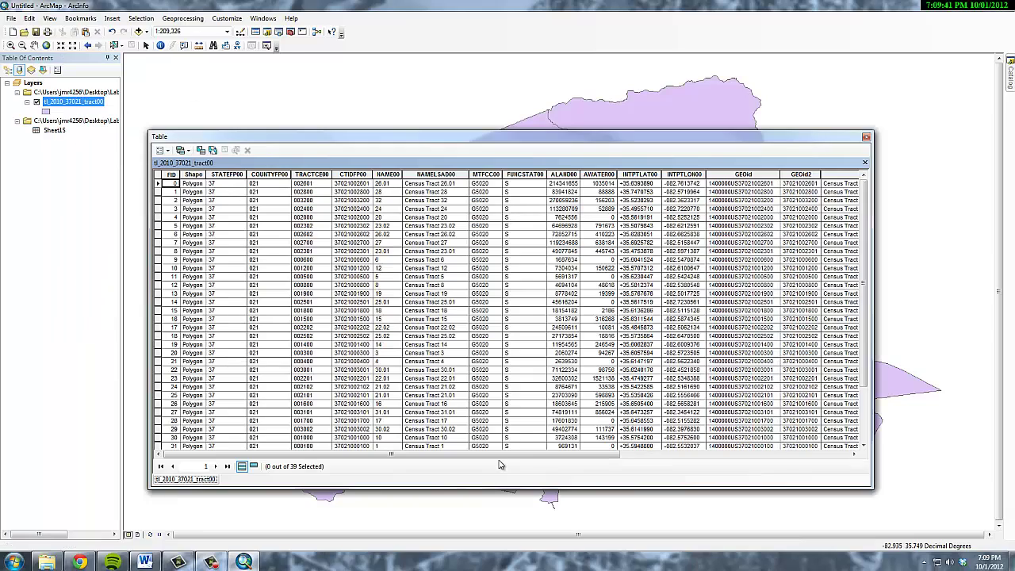
pyautogui.moveTo(498, 458); pyautogui.dragTo(75, 282)
# Remove the income workbook source containing Sheet1$ from the map's contents
pyautogui.click(77, 147)
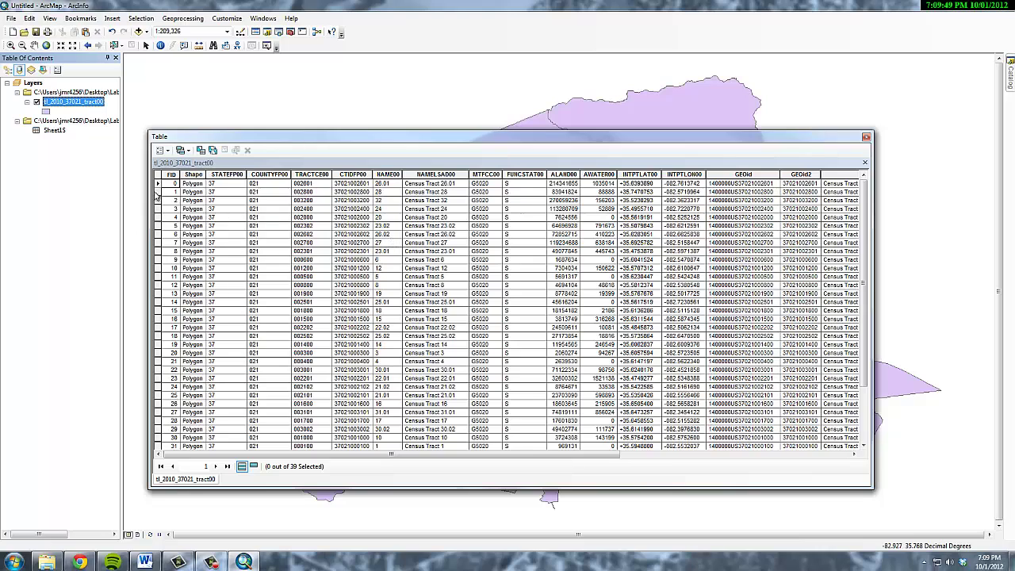
pyautogui.rightClick(88, 124)
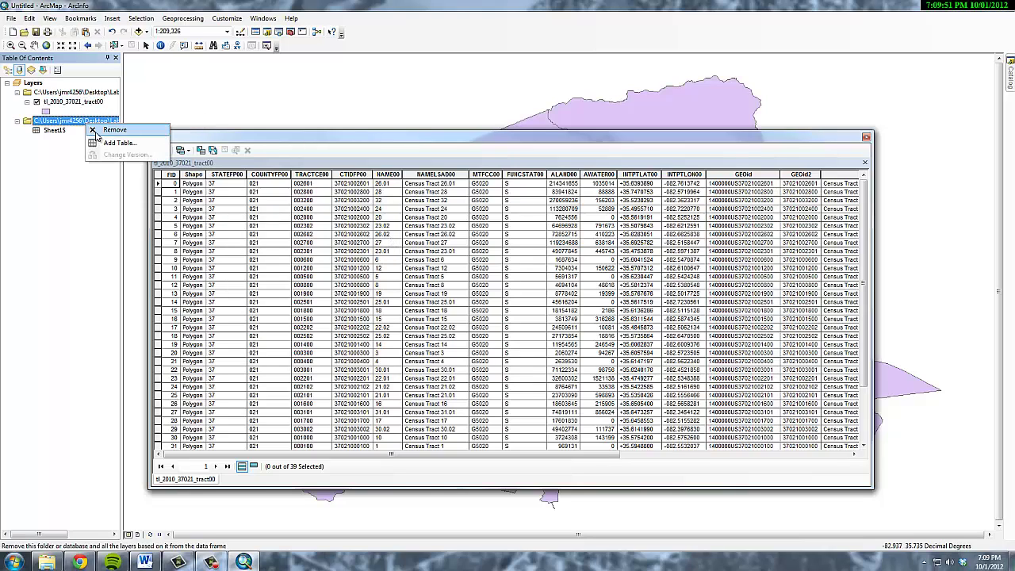
pyautogui.click(94, 131)
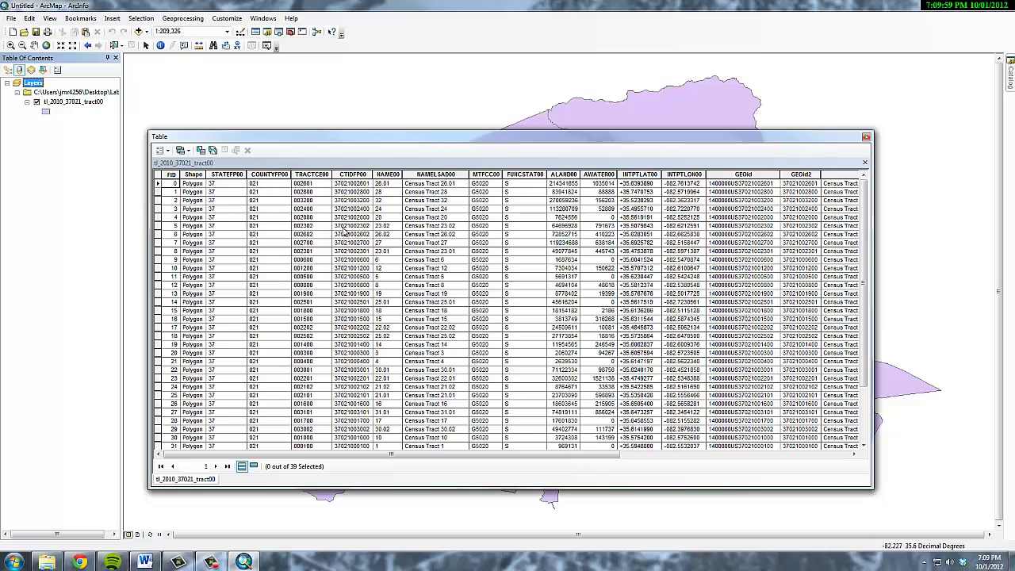
# Add a Long Integer field named Bun_Income to the tl_2010_37021_tract00 attribute table
pyautogui.click(164, 151)
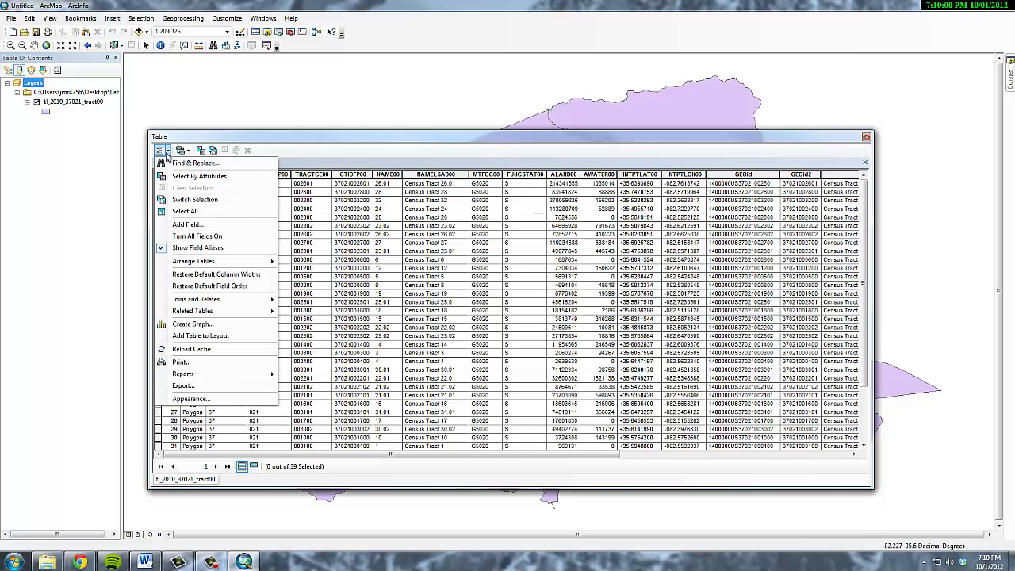
pyautogui.click(188, 225)
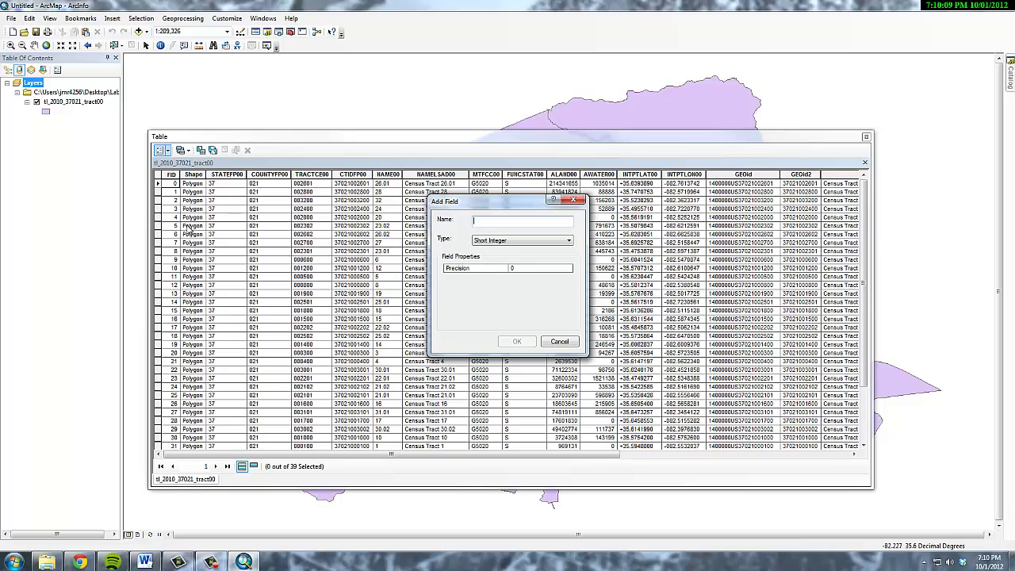
pyautogui.click(566, 241)
pyautogui.click(563, 256)
pyautogui.click(498, 222)
pyautogui.write('m')
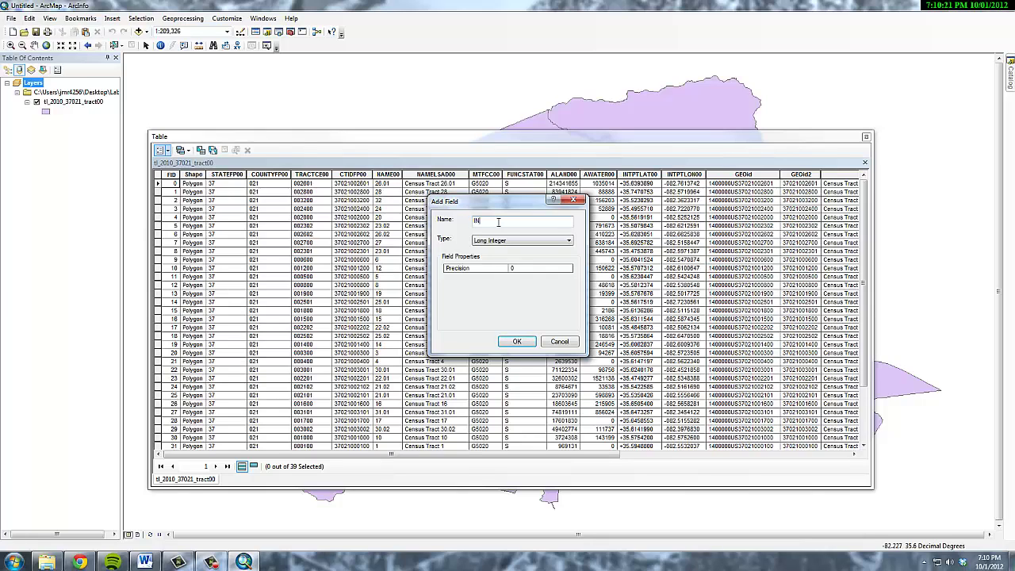
pyautogui.press('BackSpace')
pyautogui.write('ME')
pyautogui.press('BackSpace')
pyautogui.press('BackSpace')
pyautogui.press('BackSpace')
pyautogui.write('E')
pyautogui.write('un_Income')
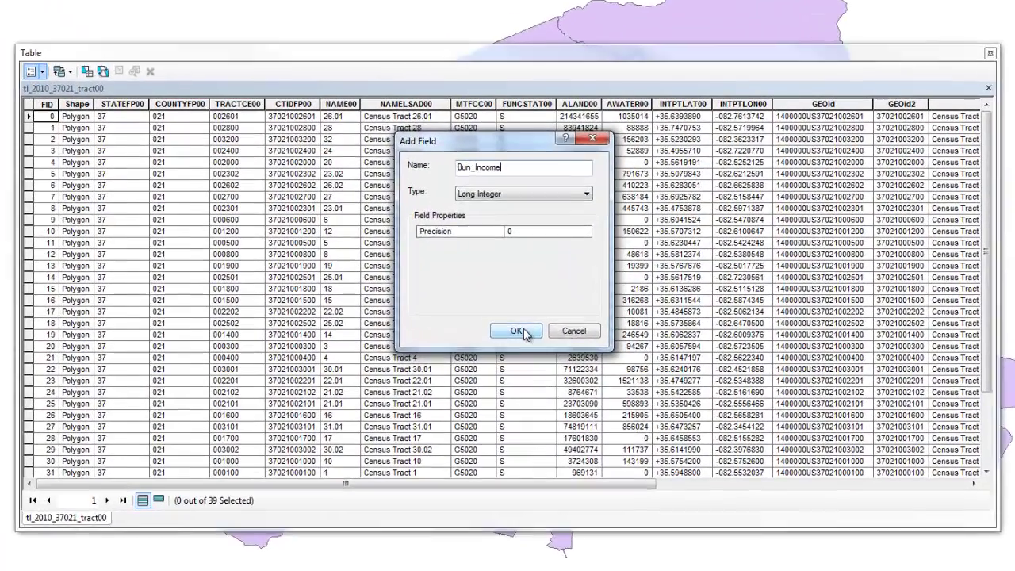
pyautogui.click(519, 342)
# Fill the Bun_Income field with the Sheet1$.MHI99 values using the Field Calculator, and close the attribute table
pyautogui.click(505, 476)
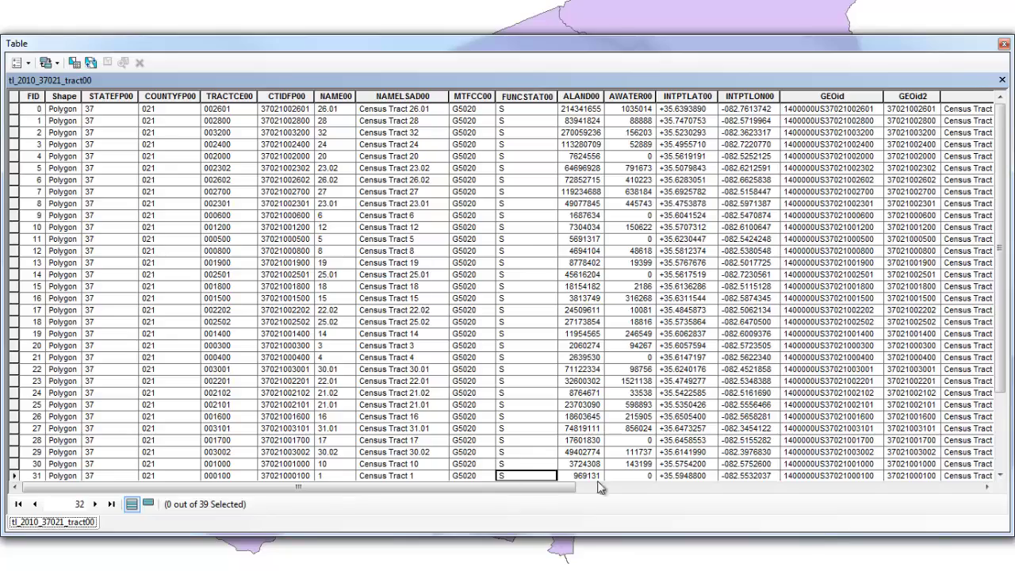
pyautogui.moveTo(497, 487); pyautogui.dragTo(904, 472)
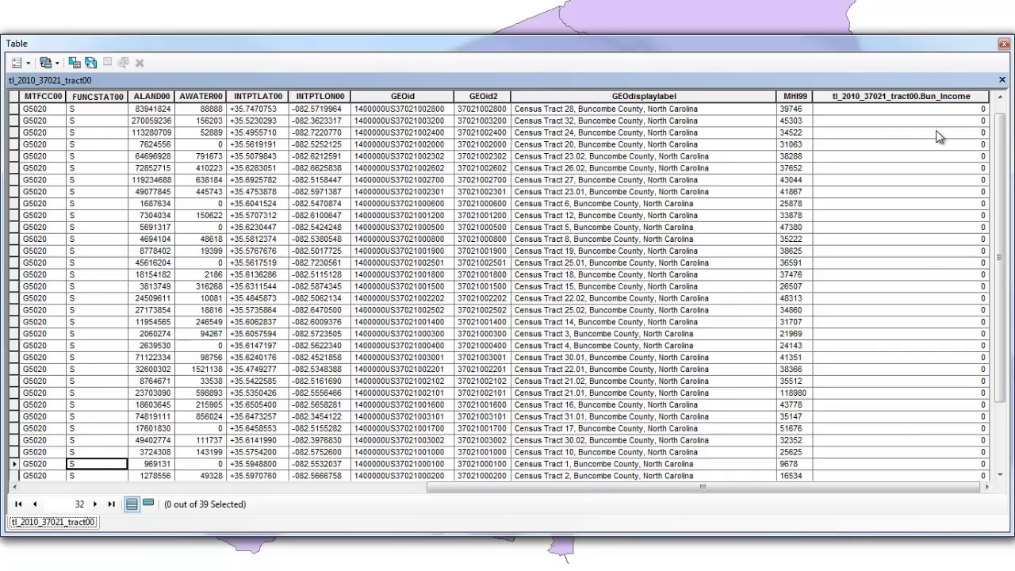
pyautogui.click(795, 96)
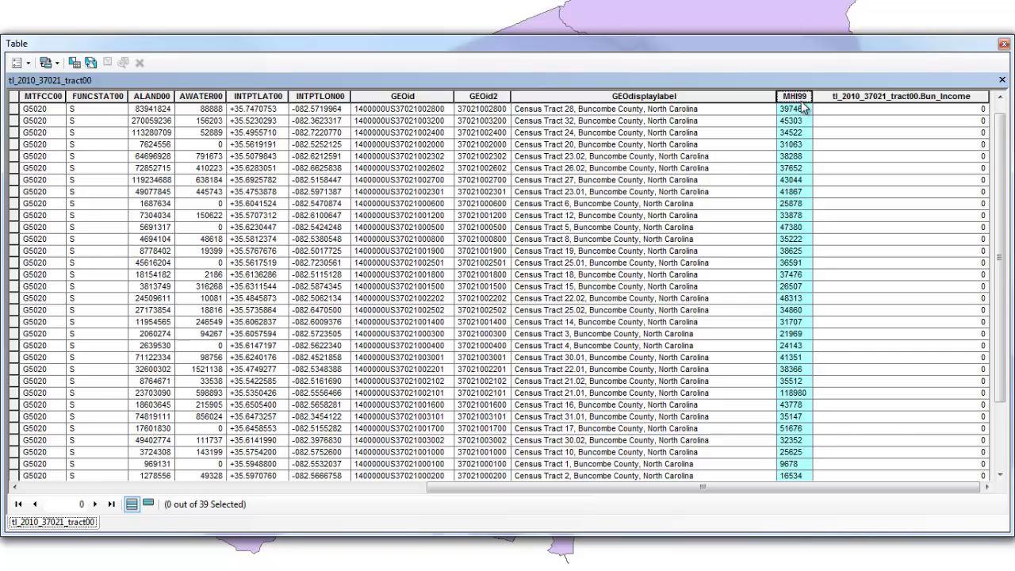
pyautogui.click(880, 101)
pyautogui.rightClick(880, 101)
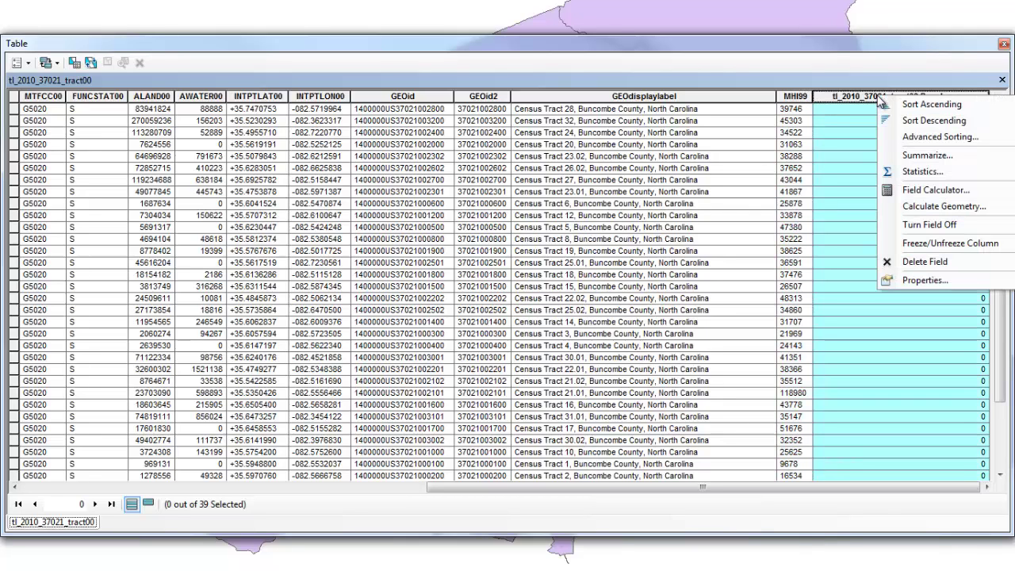
pyautogui.click(936, 189)
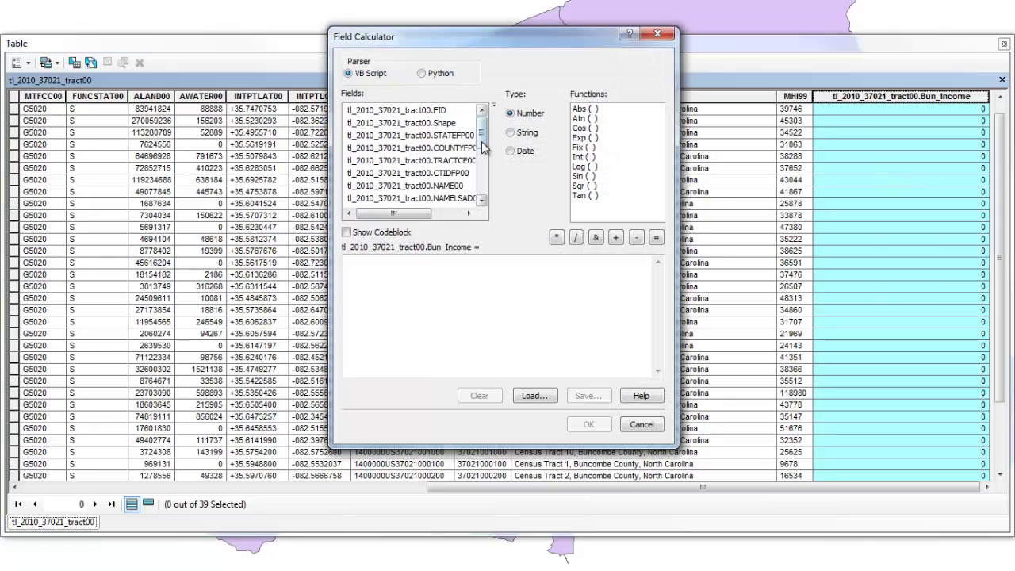
pyautogui.moveTo(483, 149); pyautogui.dragTo(482, 190)
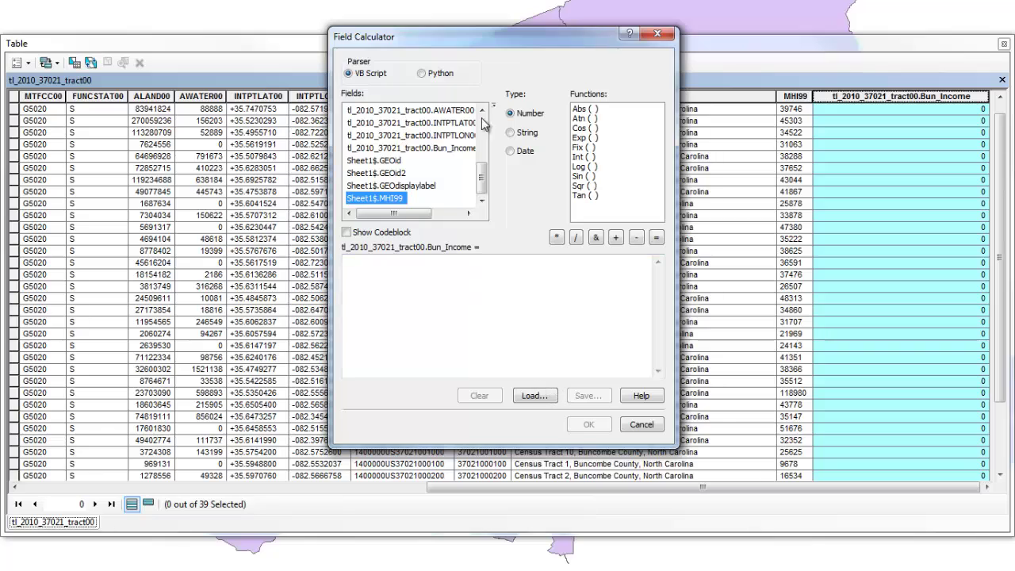
pyautogui.doubleClick(375, 200)
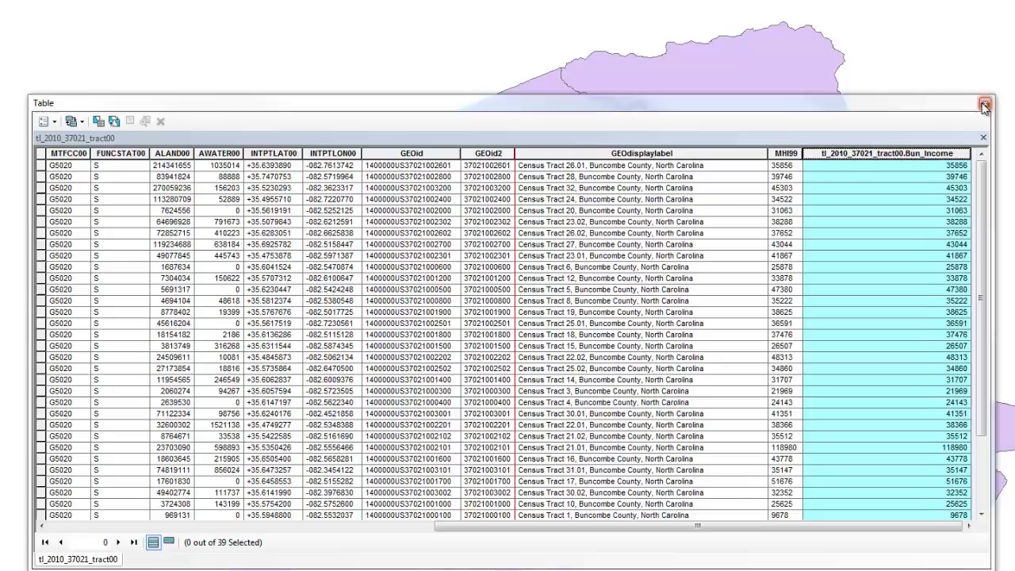
pyautogui.click(895, 131)
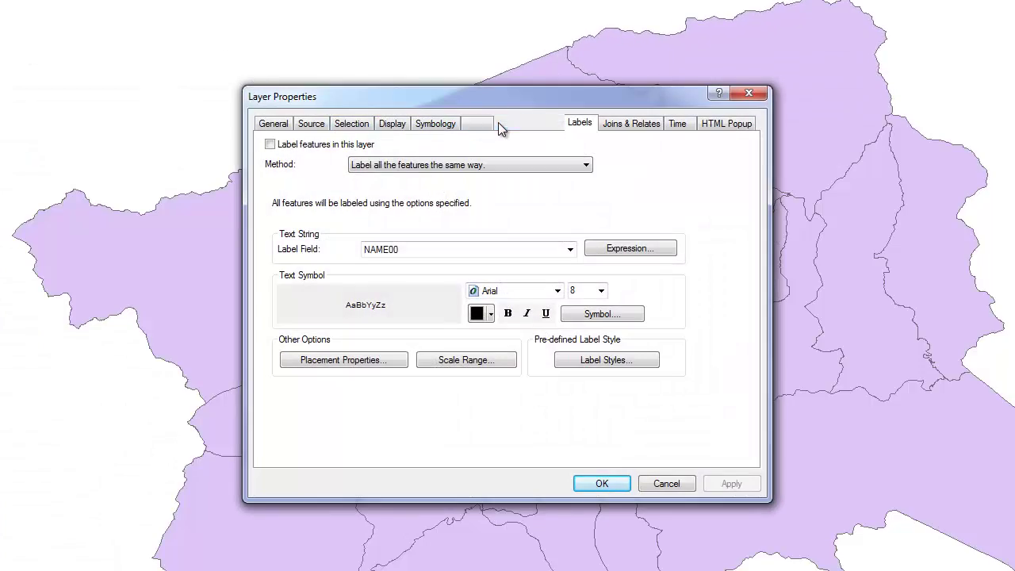
# Review the tract layer's definition query, general settings and data source with its coordinate system
pyautogui.click(501, 127)
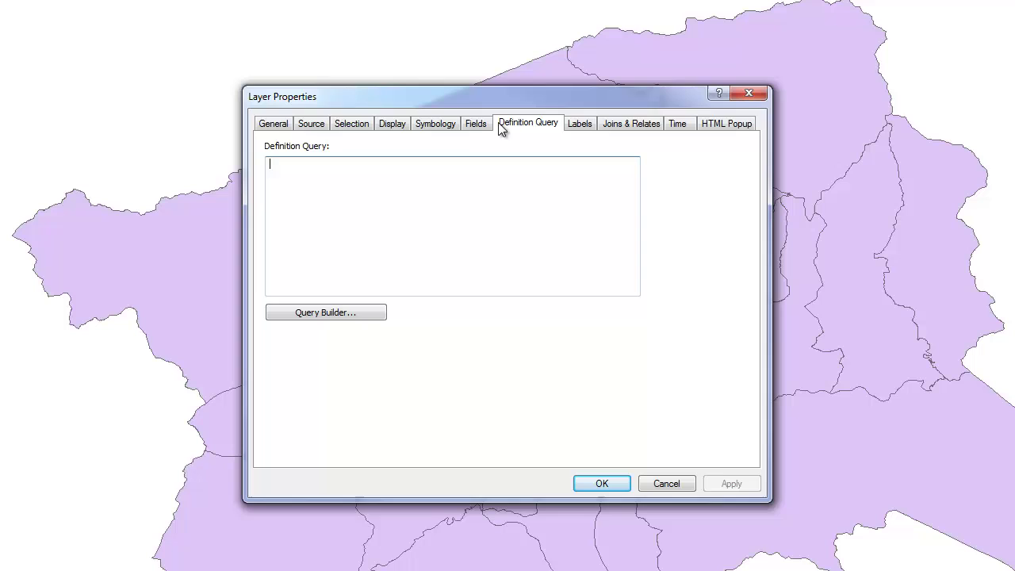
pyautogui.click(340, 174)
pyautogui.click(263, 126)
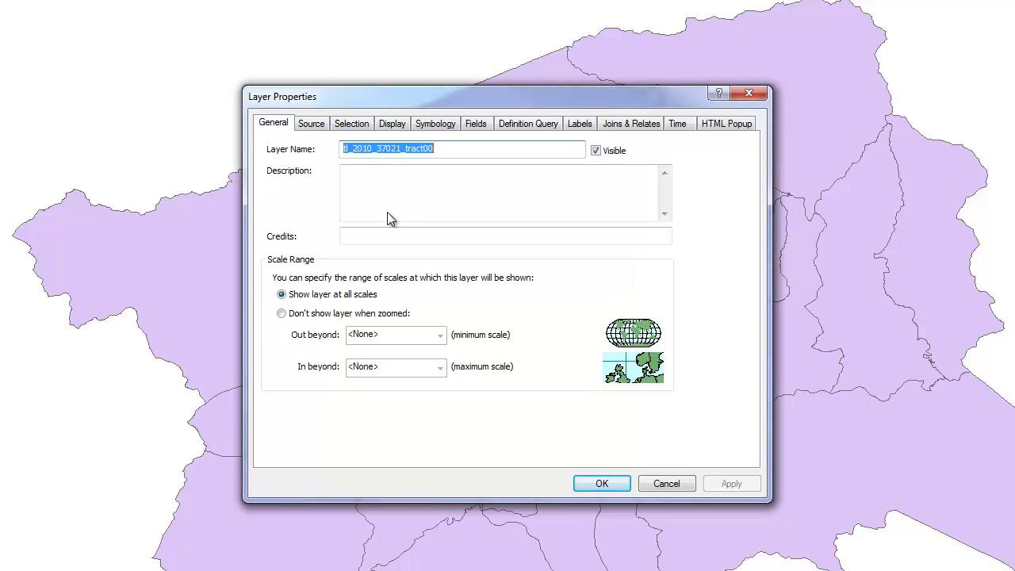
pyautogui.click(311, 127)
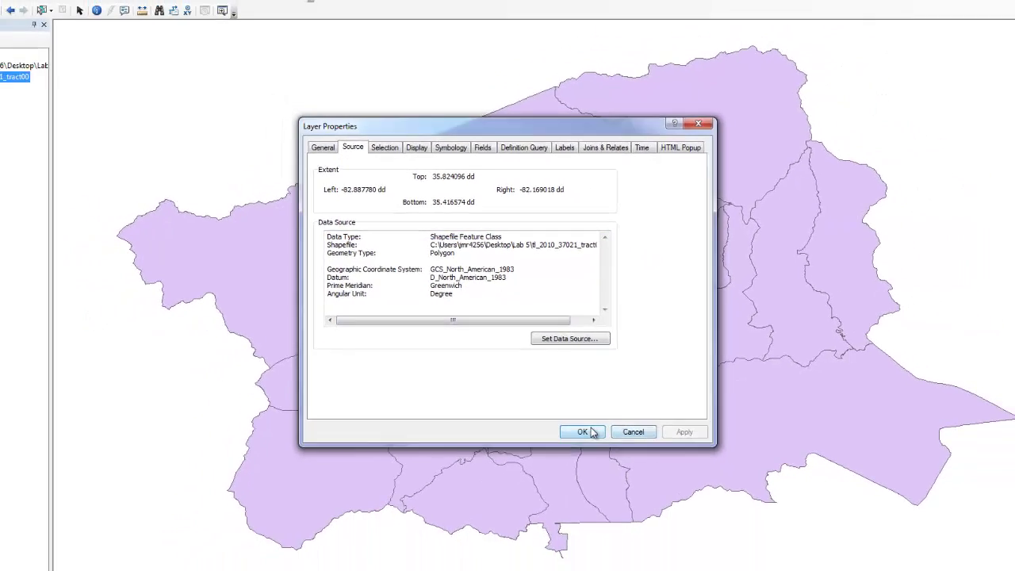
pyautogui.click(617, 484)
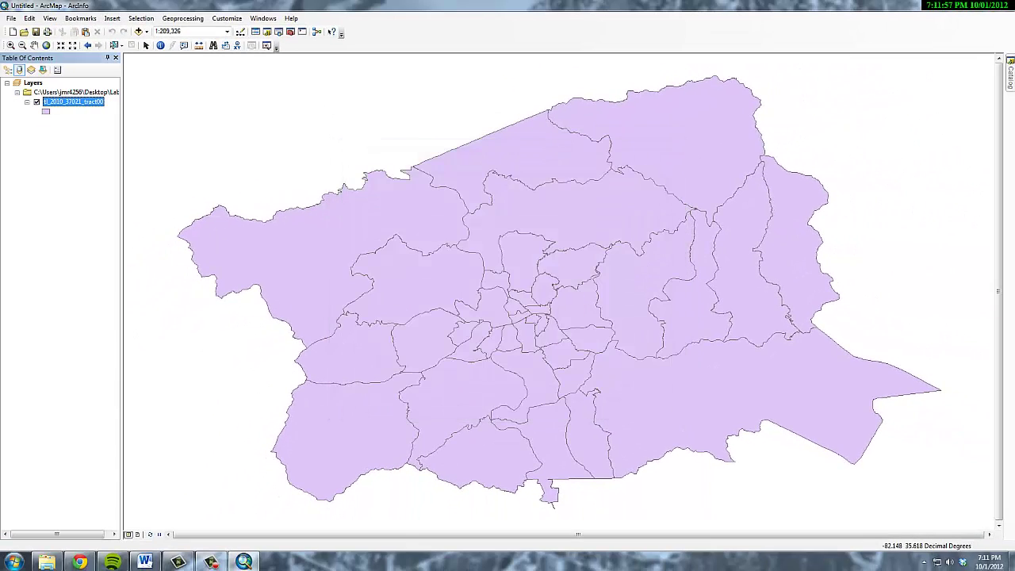
# Rename the tract layer as "Median Household Income in Buncombe County, NC in 1999 by Census Tract"
pyautogui.rightClick(90, 103)
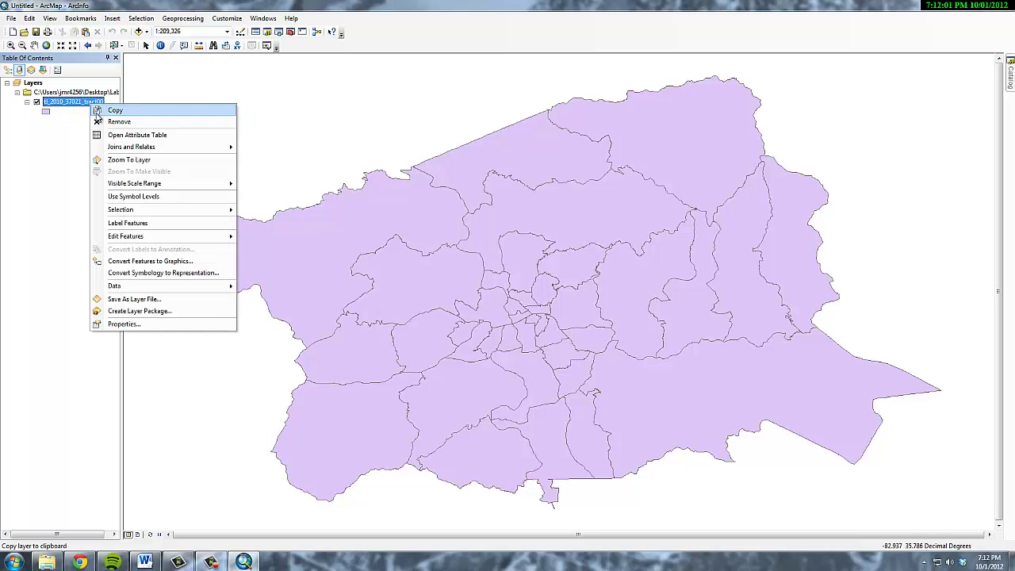
pyautogui.click(124, 323)
pyautogui.click(352, 162)
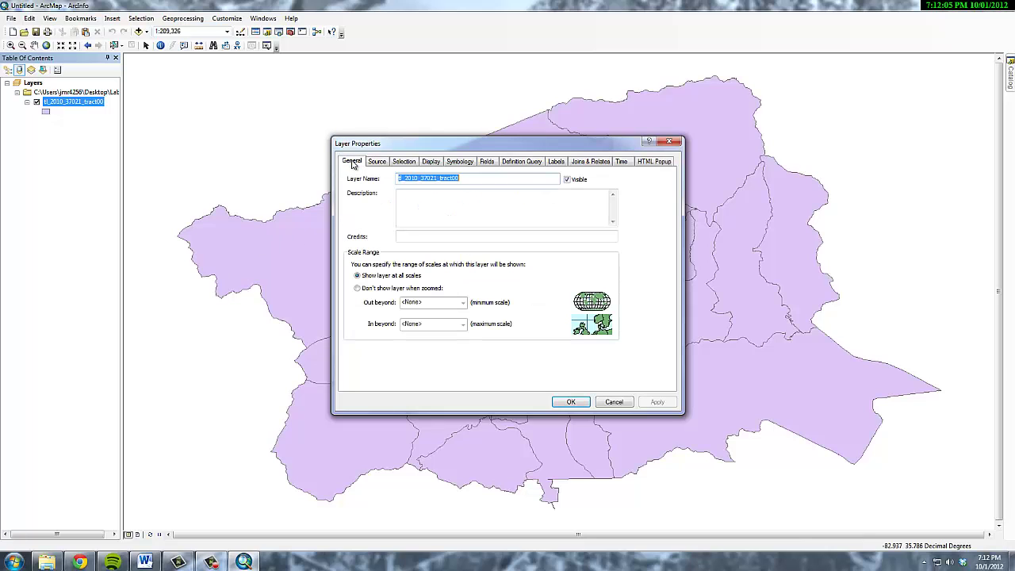
pyautogui.press('BackSpace')
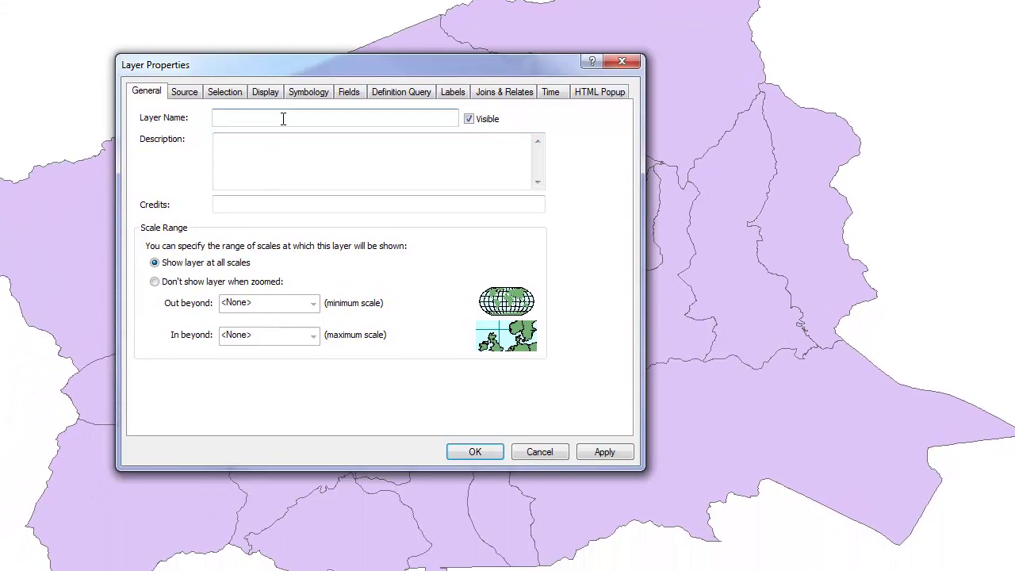
pyautogui.write('Median HOu')
pyautogui.press('BackSpace')
pyautogui.write('ousehold INc')
pyautogui.press('BackSpace')
pyautogui.press('BackSpace')
pyautogui.write('bn')
pyautogui.write('ncome in Buncom')
pyautogui.write('be ')
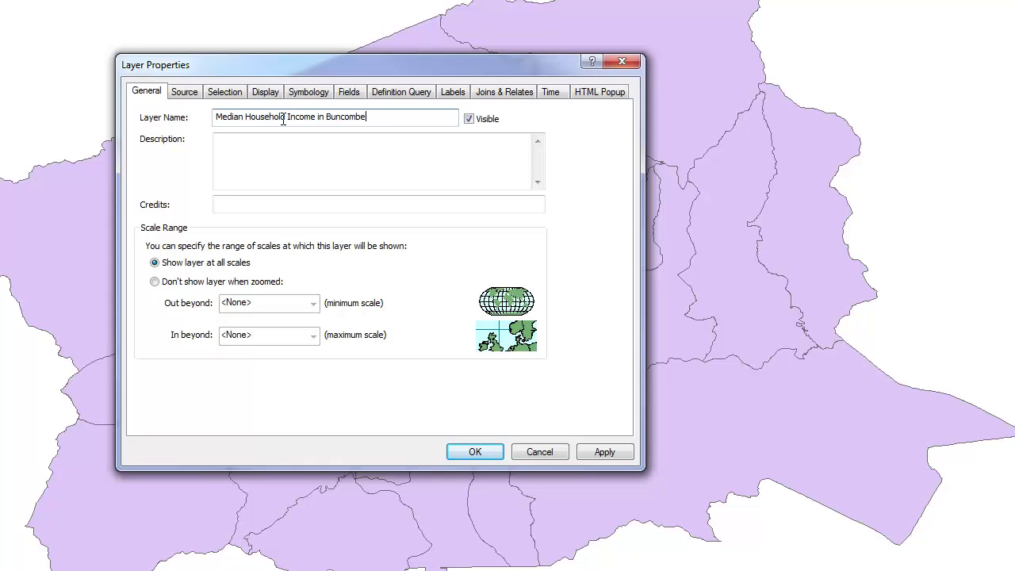
pyautogui.write('County, NC by')
pyautogui.press('BackSpace')
pyautogui.press('BackSpace')
pyautogui.write('in 1999 By Census')
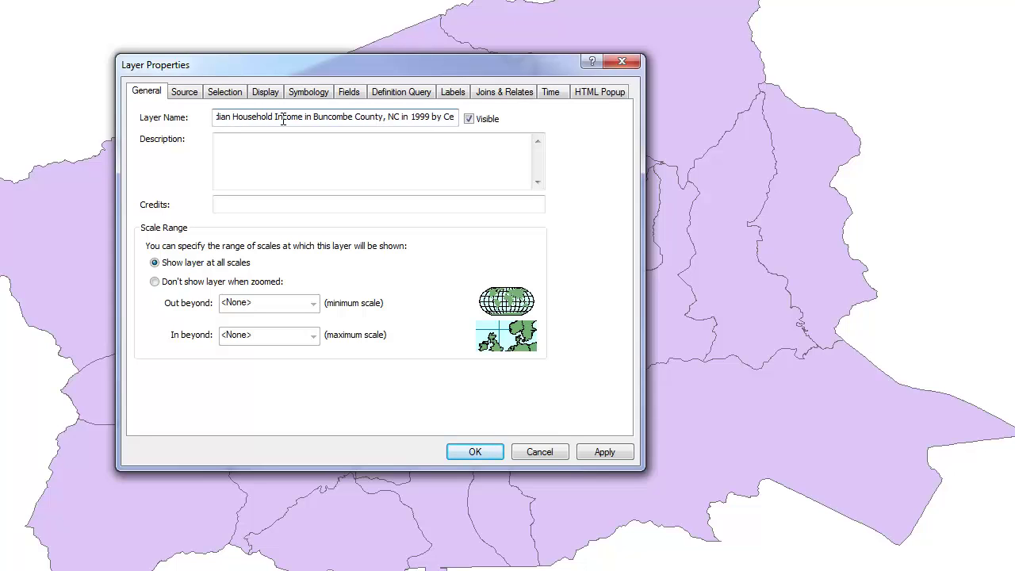
pyautogui.write(' Tract')
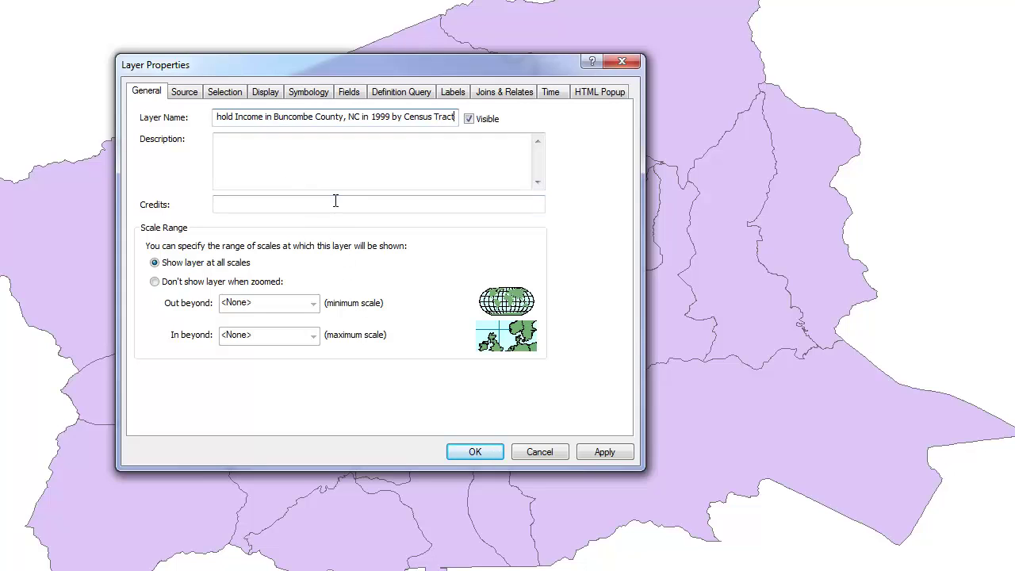
pyautogui.click(603, 453)
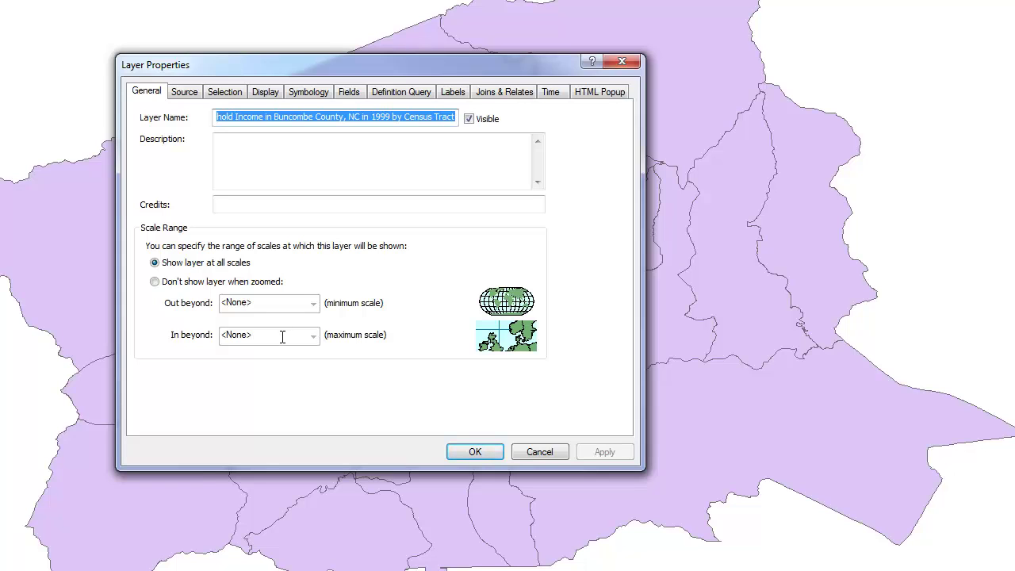
pyautogui.click(475, 451)
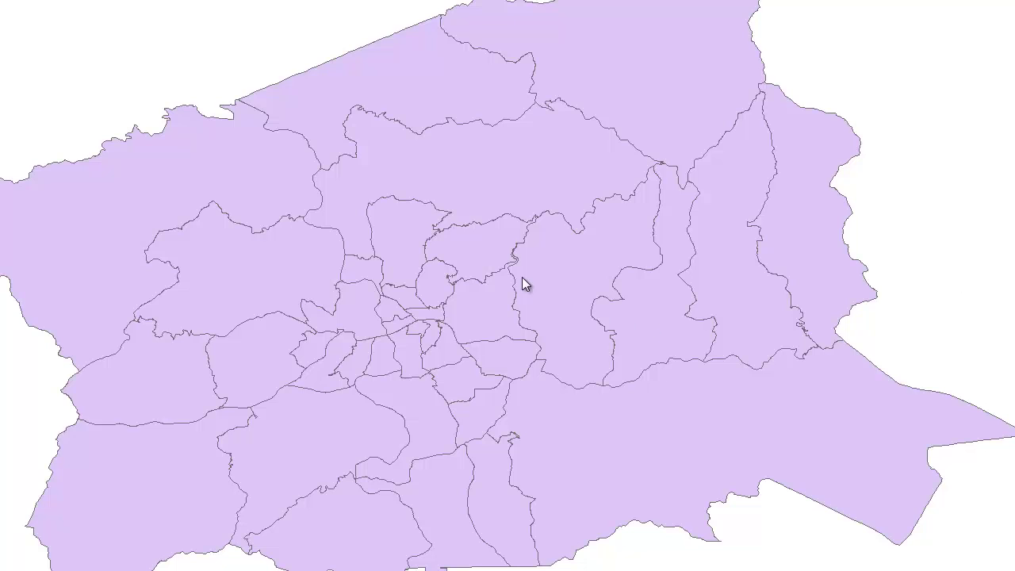
# Set the renamed tract layer's symbology to quantities shown with graduated colors
pyautogui.doubleClick(5, 4)
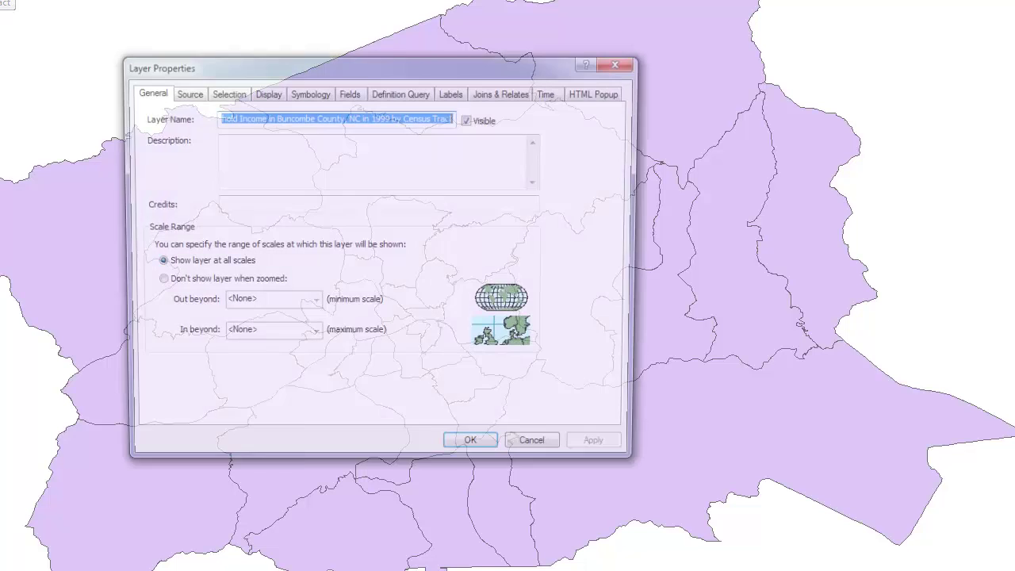
pyautogui.click(324, 93)
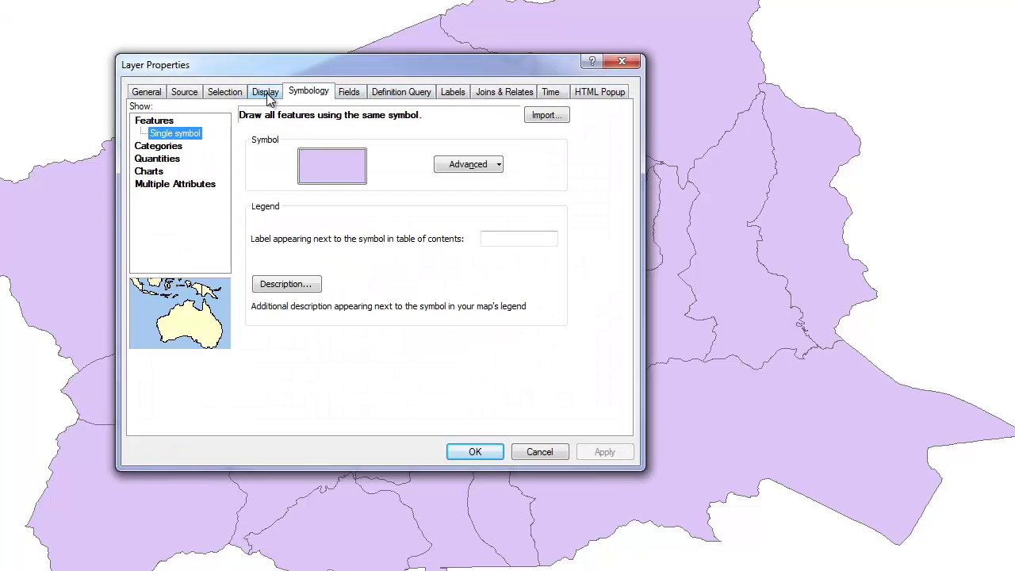
pyautogui.click(267, 92)
pyautogui.click(225, 92)
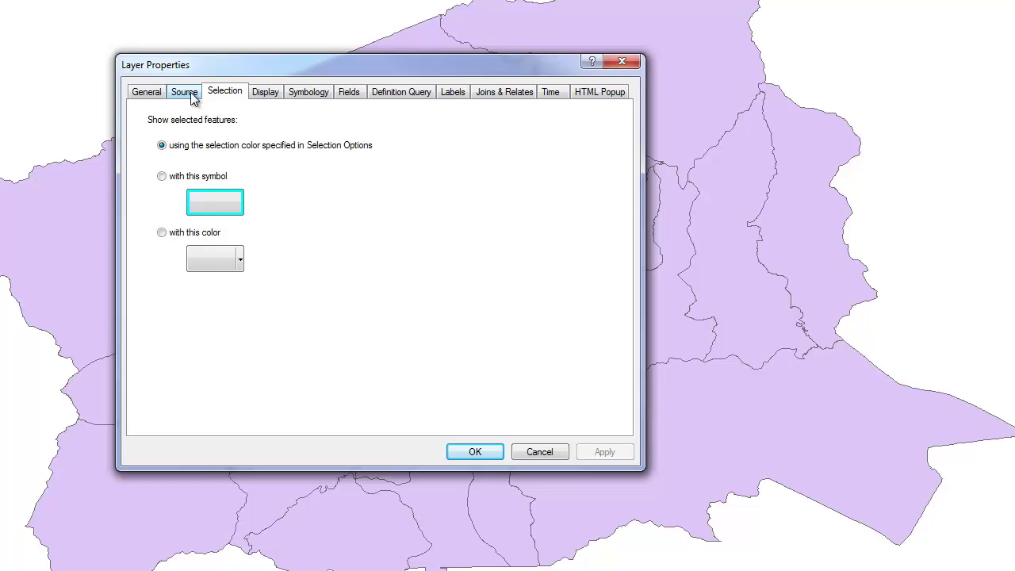
pyautogui.click(191, 92)
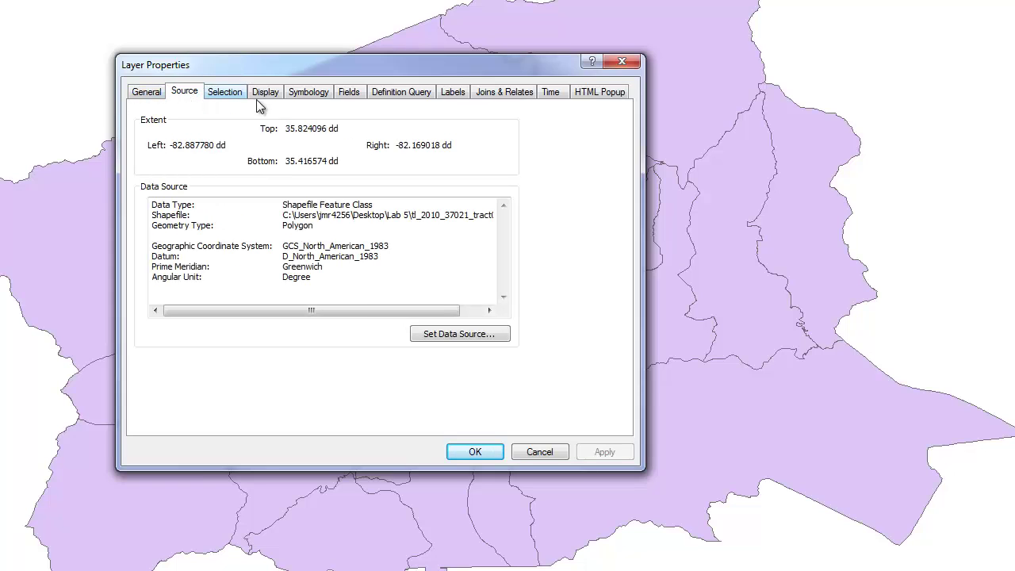
pyautogui.click(300, 94)
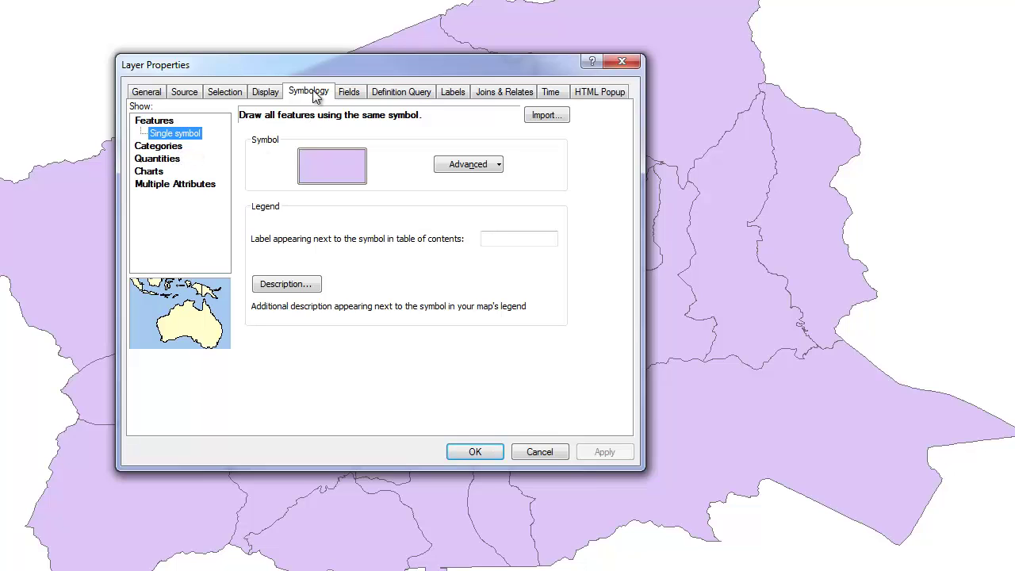
pyautogui.click(164, 160)
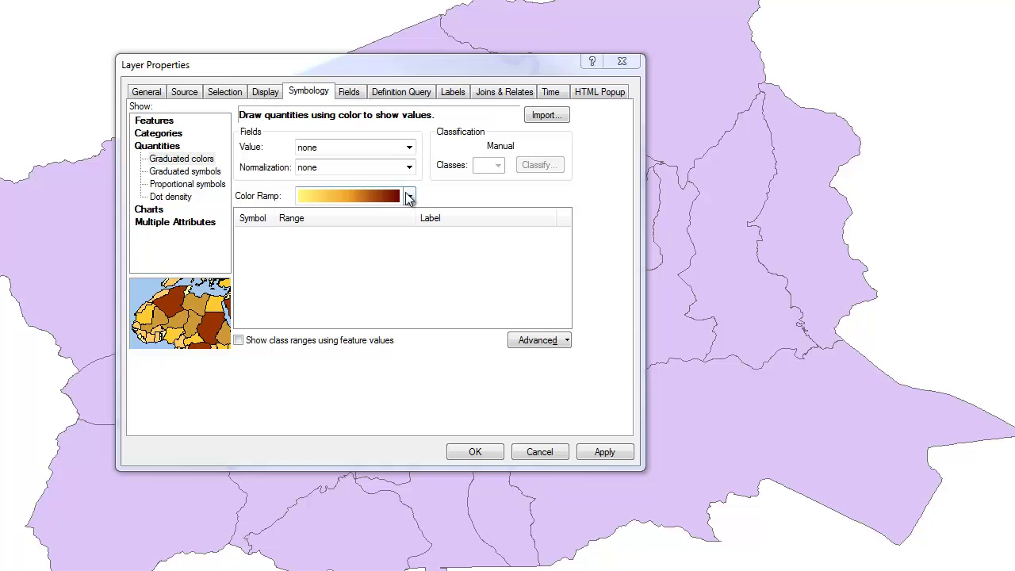
# Switch the color ramp list from graphic view to ramp names and back, browsing the available ramps
pyautogui.click(408, 196)
pyautogui.click(384, 203)
pyautogui.rightClick(382, 198)
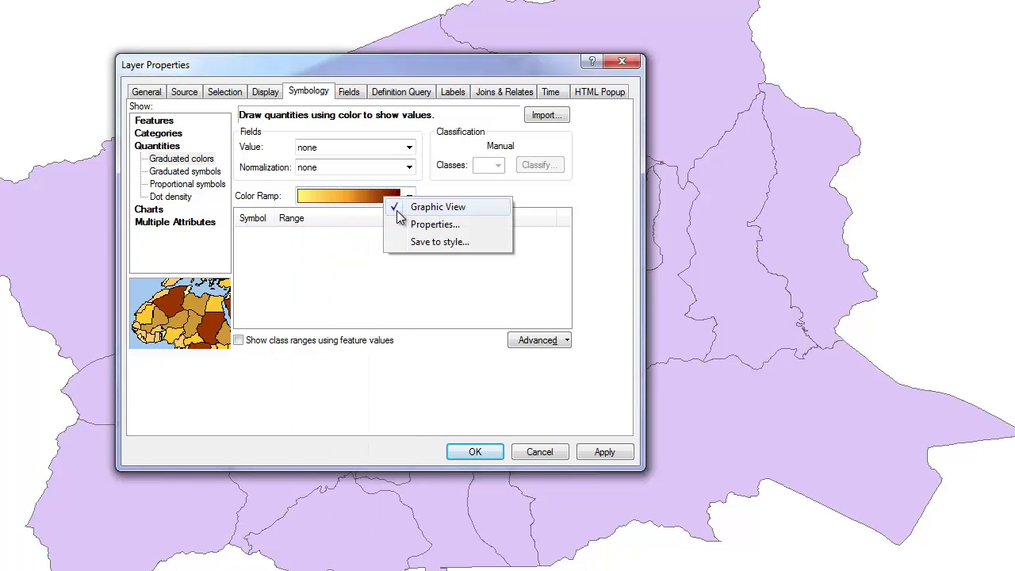
pyautogui.click(420, 207)
pyautogui.click(408, 196)
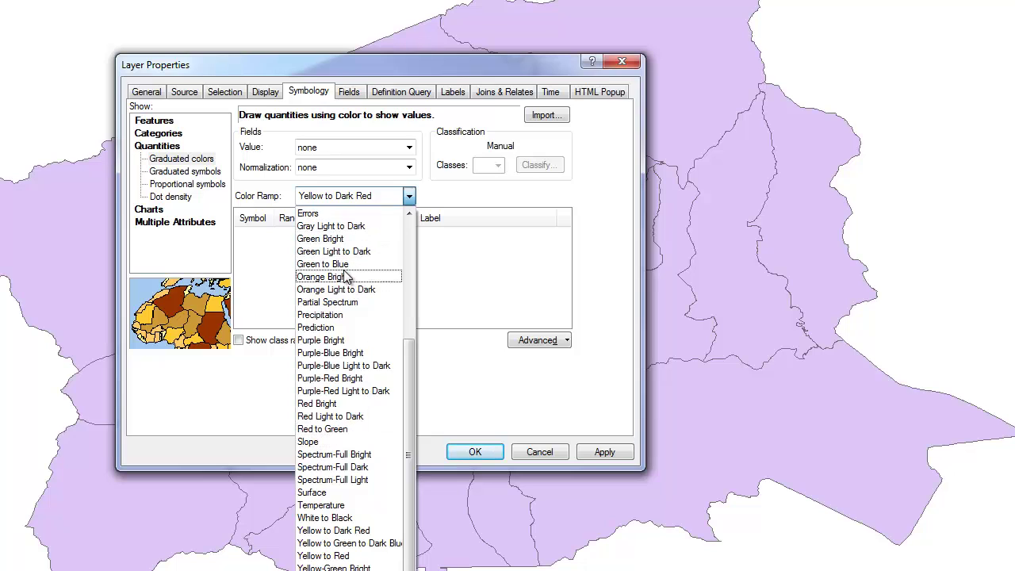
pyautogui.click(409, 197)
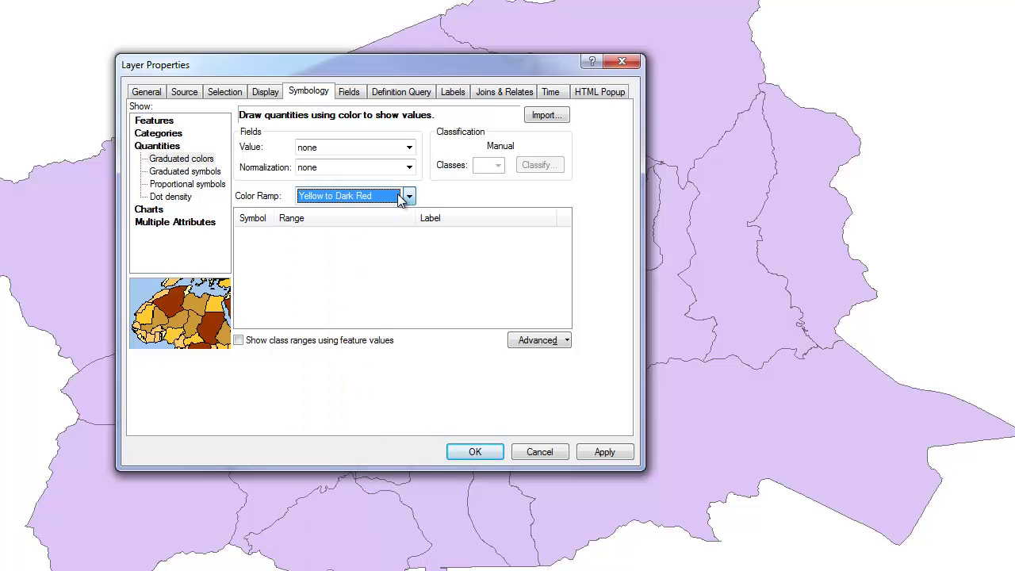
pyautogui.rightClick(399, 196)
pyautogui.click(407, 207)
pyautogui.click(408, 198)
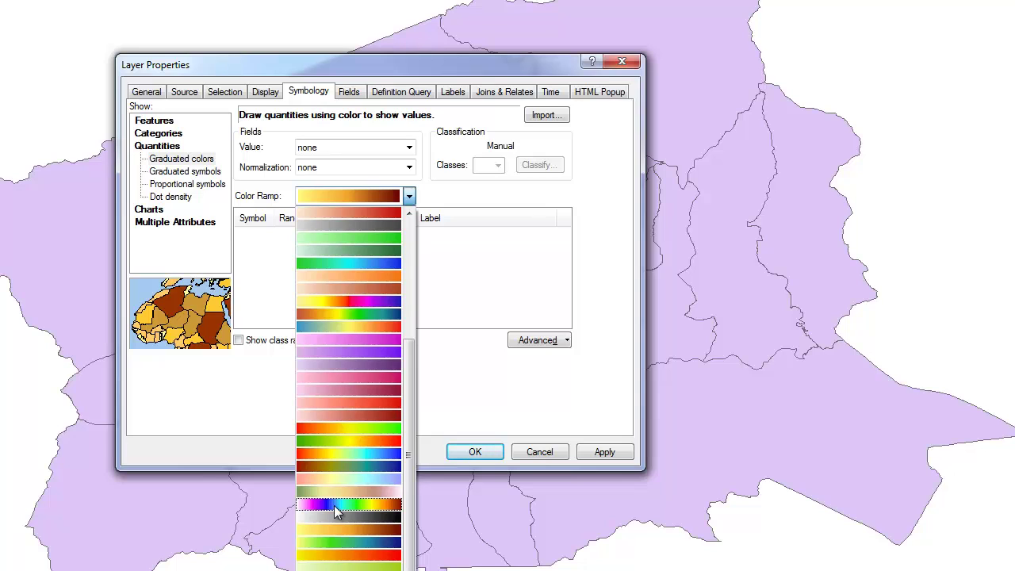
pyautogui.click(334, 202)
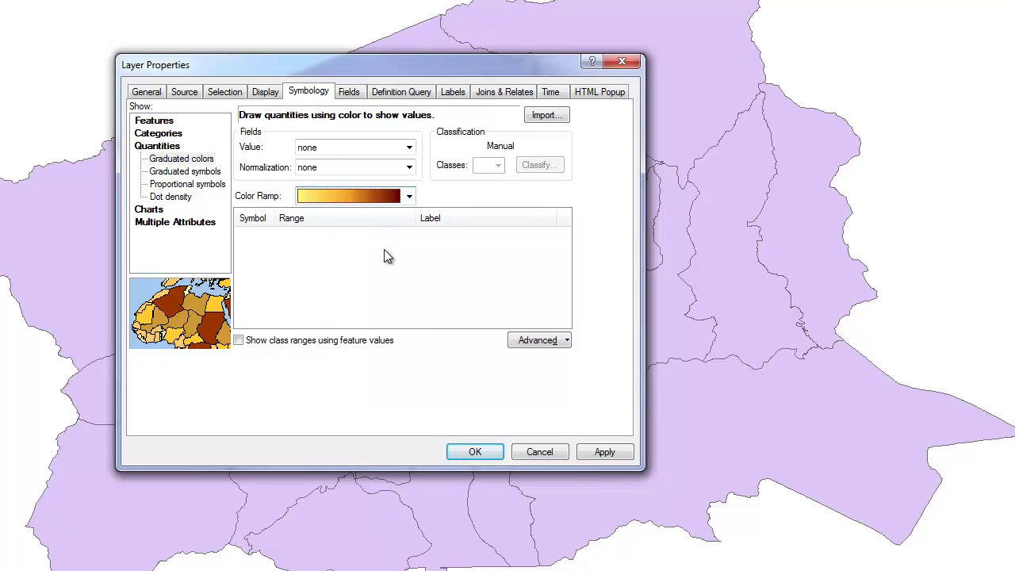
# Use the Buncombe income field as the value for the tract layer's graduated colors and apply the symbology
pyautogui.click(407, 149)
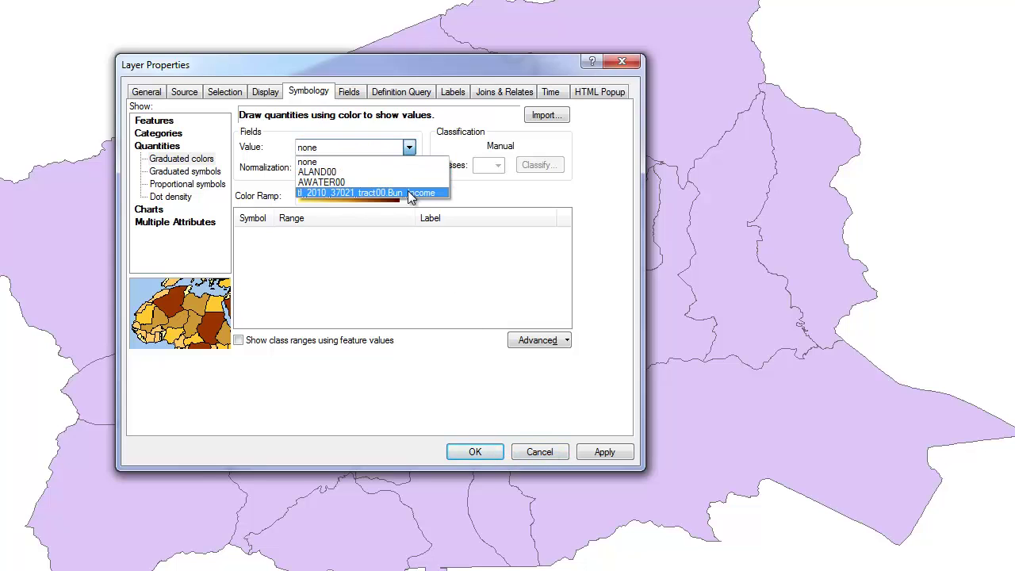
pyautogui.click(415, 193)
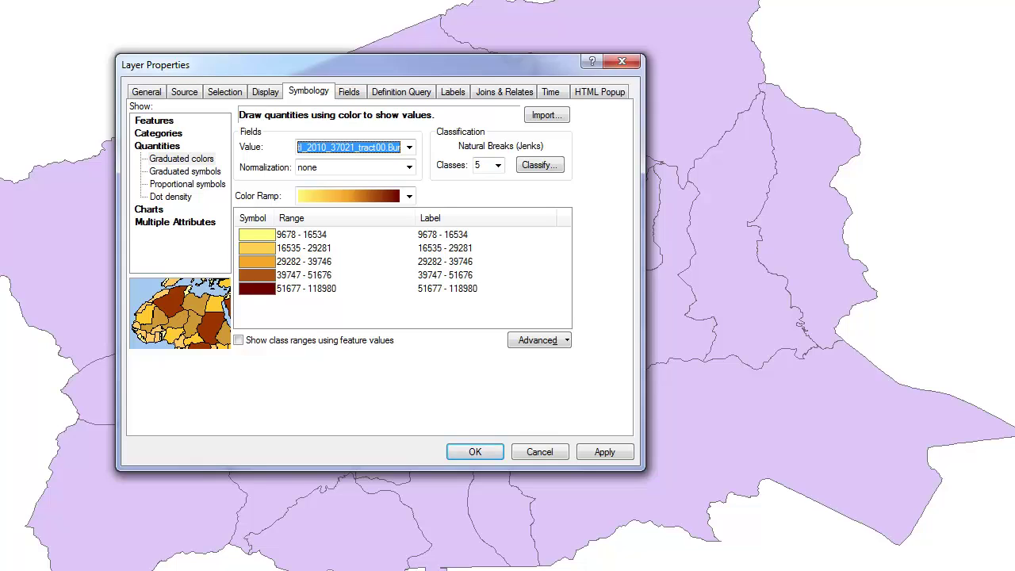
pyautogui.click(587, 447)
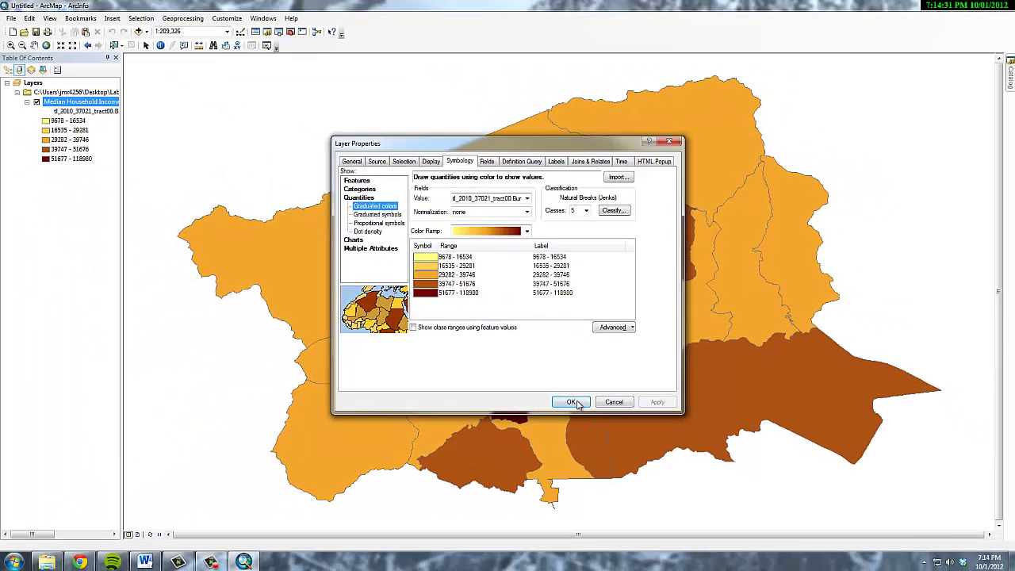
pyautogui.click(475, 451)
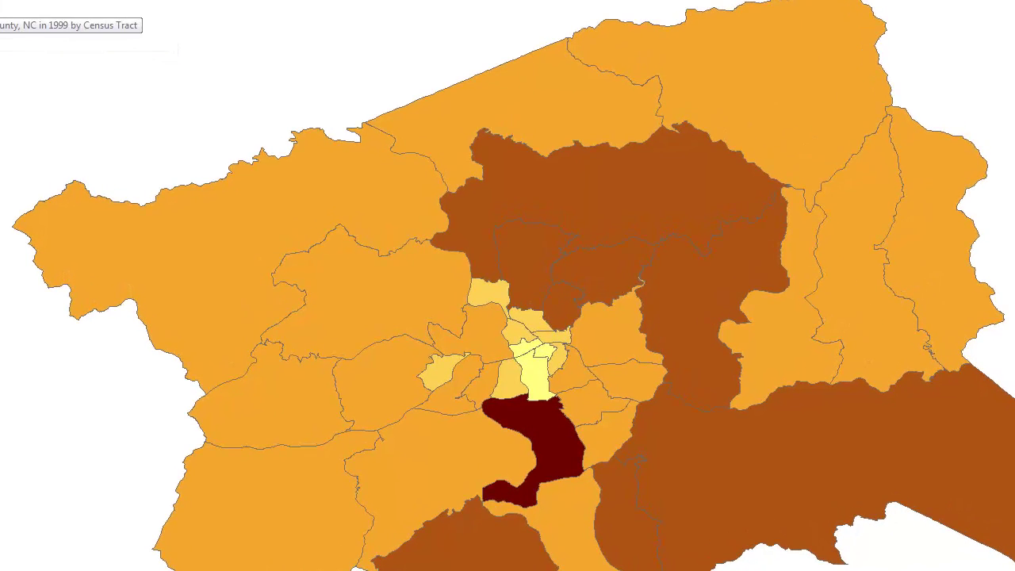
# Reclassify the tract layer's income values with the first four break values set to 15000, 30000, 45000 and 60000
pyautogui.doubleClick(1, 14)
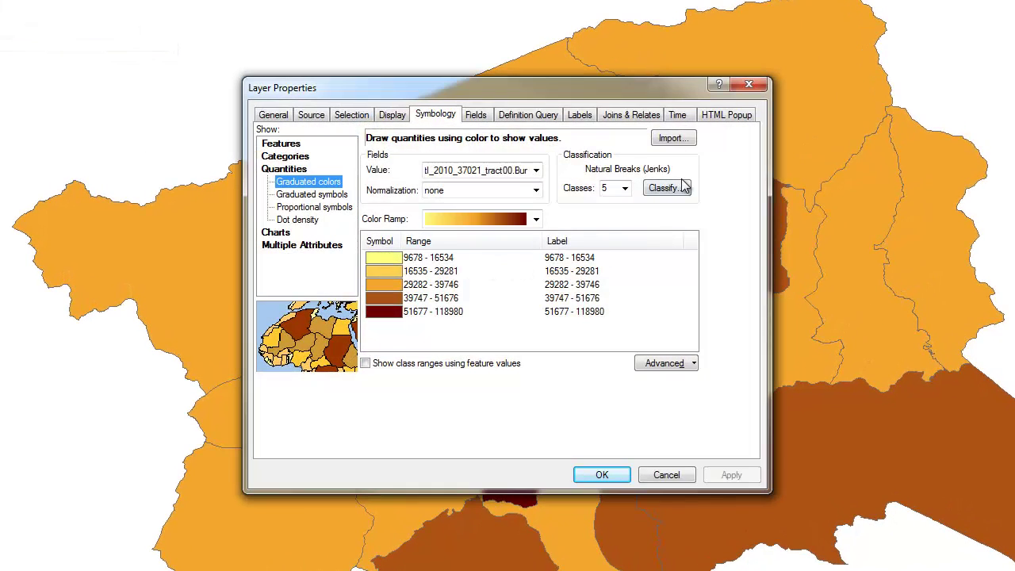
pyautogui.click(681, 188)
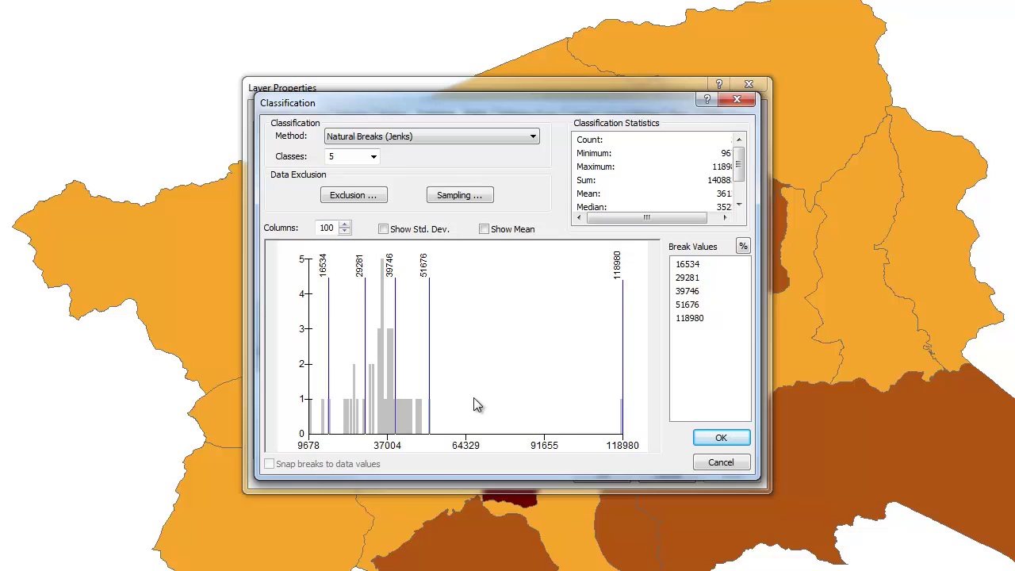
pyautogui.click(699, 268)
pyautogui.click(705, 268)
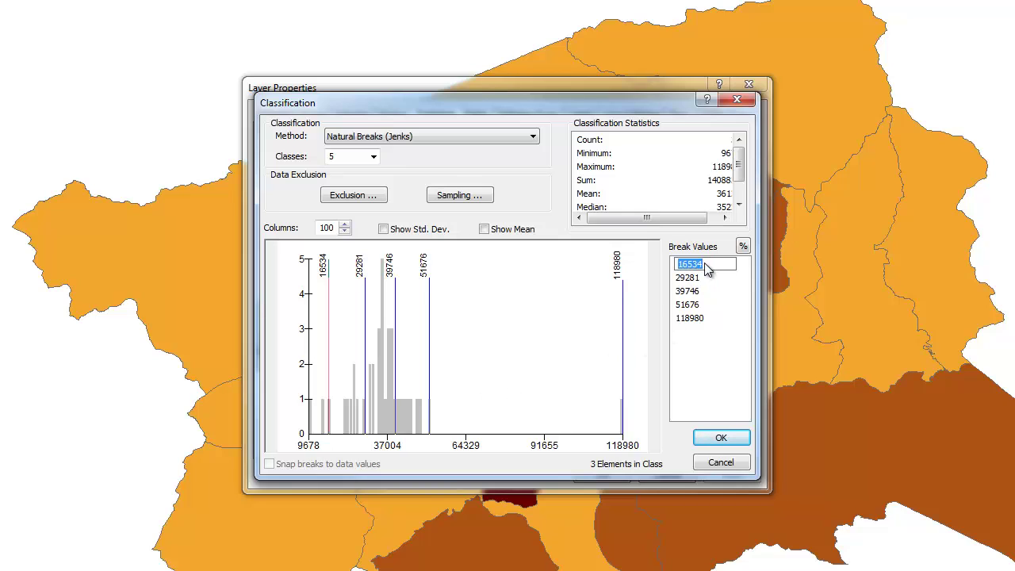
pyautogui.press('BackSpace')
pyautogui.write('15000')
pyautogui.press('Return')
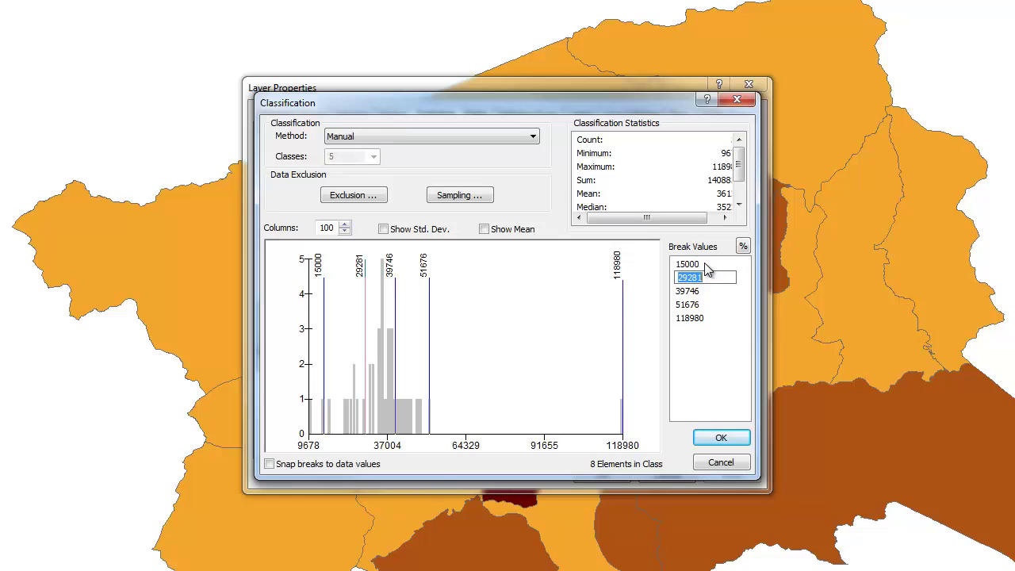
pyautogui.write('30000')
pyautogui.press('Return')
pyautogui.write('45000')
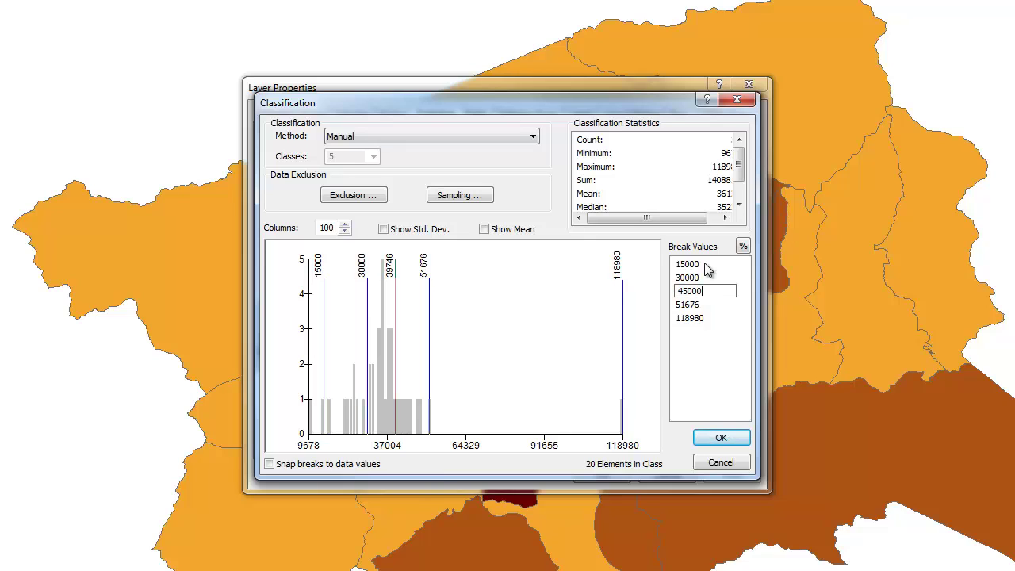
pyautogui.press('Return')
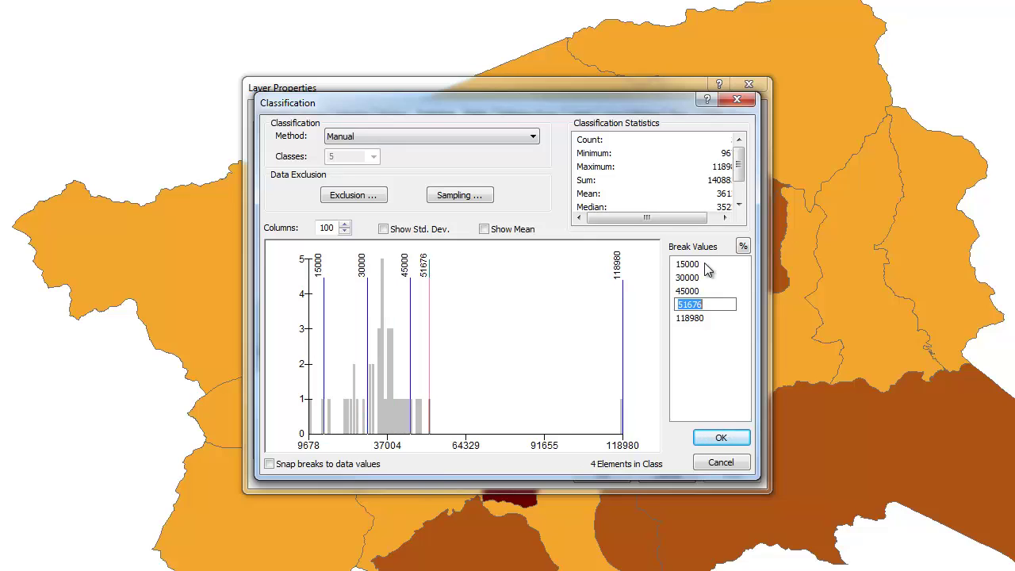
pyautogui.write('60000')
pyautogui.press('Return')
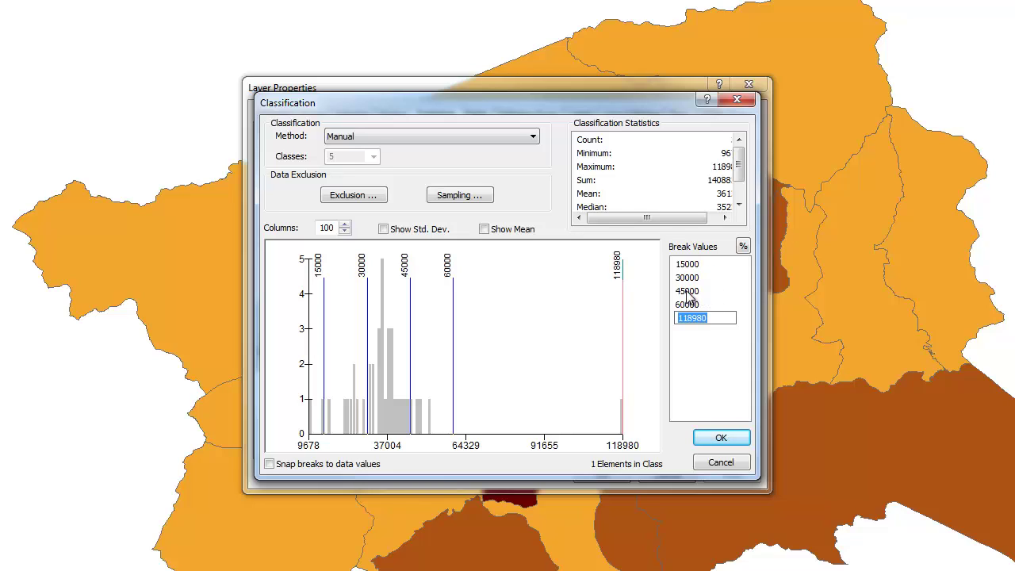
# Try to set the highest class break value to 80 and accept the classification
pyautogui.click(686, 266)
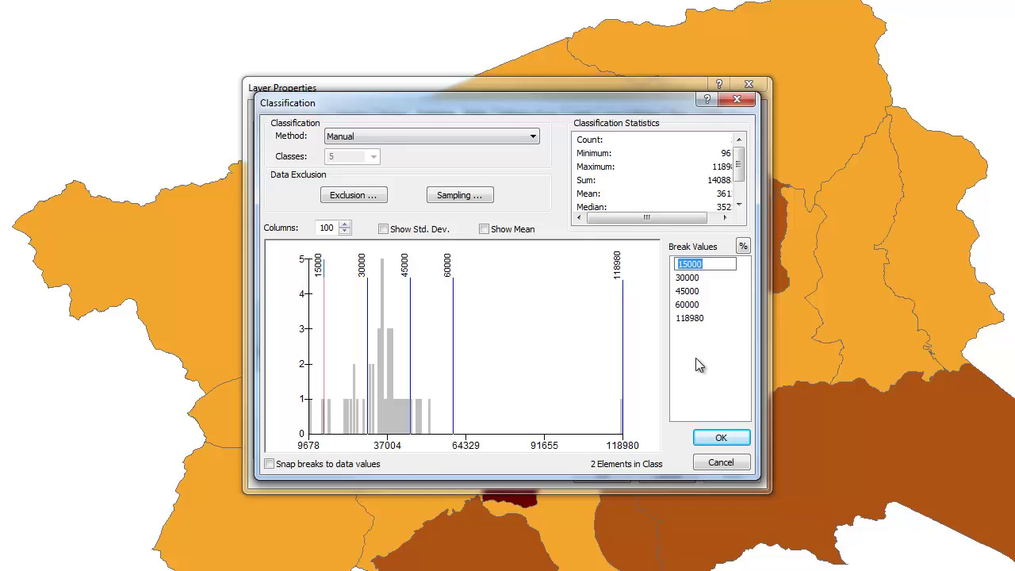
pyautogui.click(690, 319)
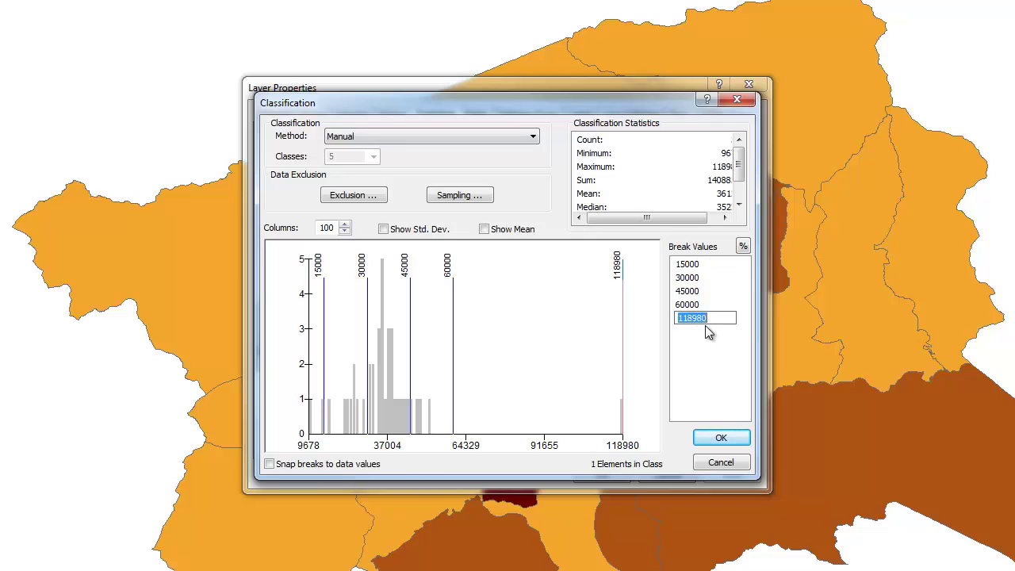
pyautogui.write('80')
pyautogui.click(724, 442)
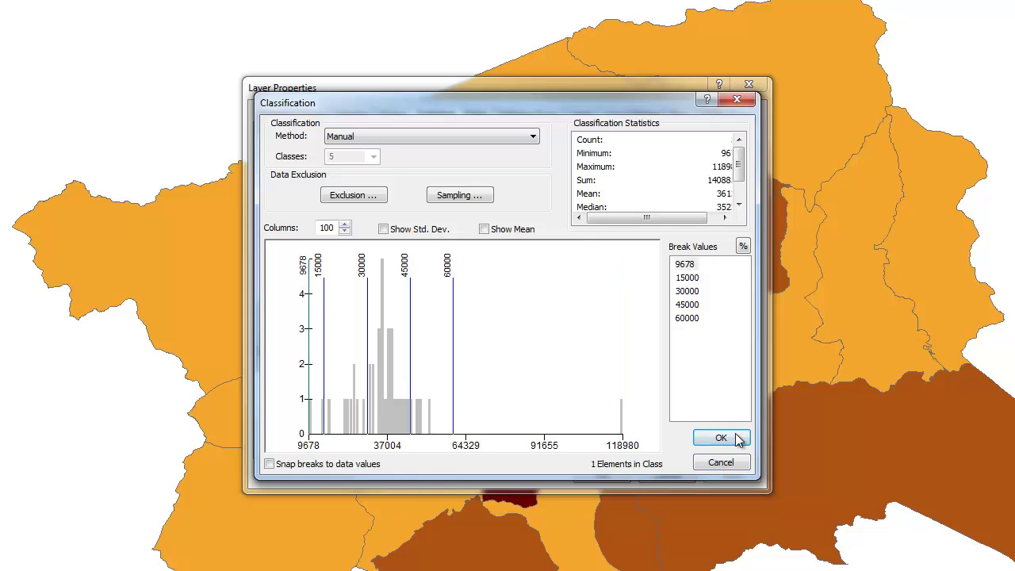
pyautogui.click(687, 265)
pyautogui.click(718, 440)
pyautogui.click(718, 440)
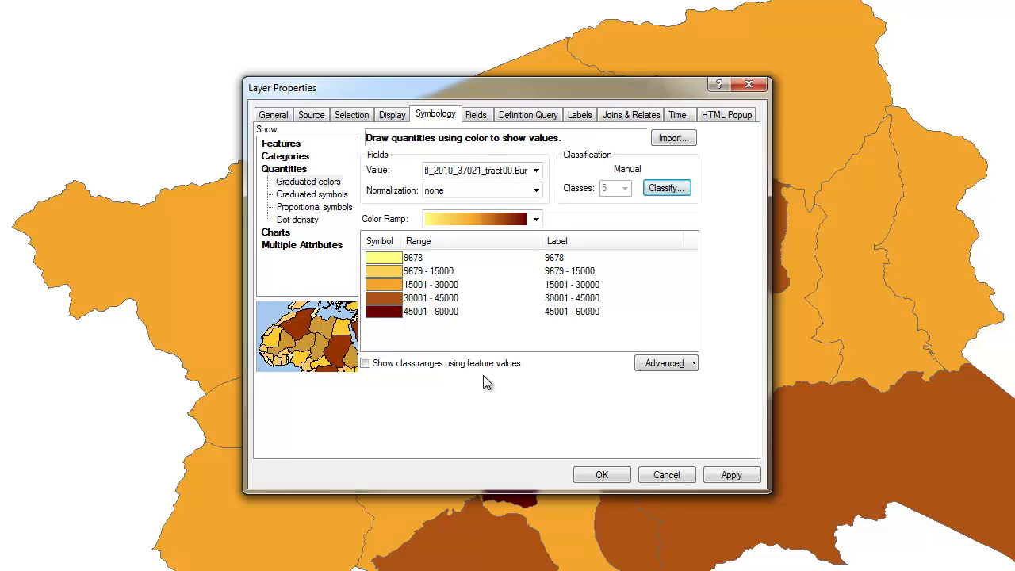
# Check the lowest class's range, and reopen the classification to review its lowest and highest break values
pyautogui.doubleClick(412, 266)
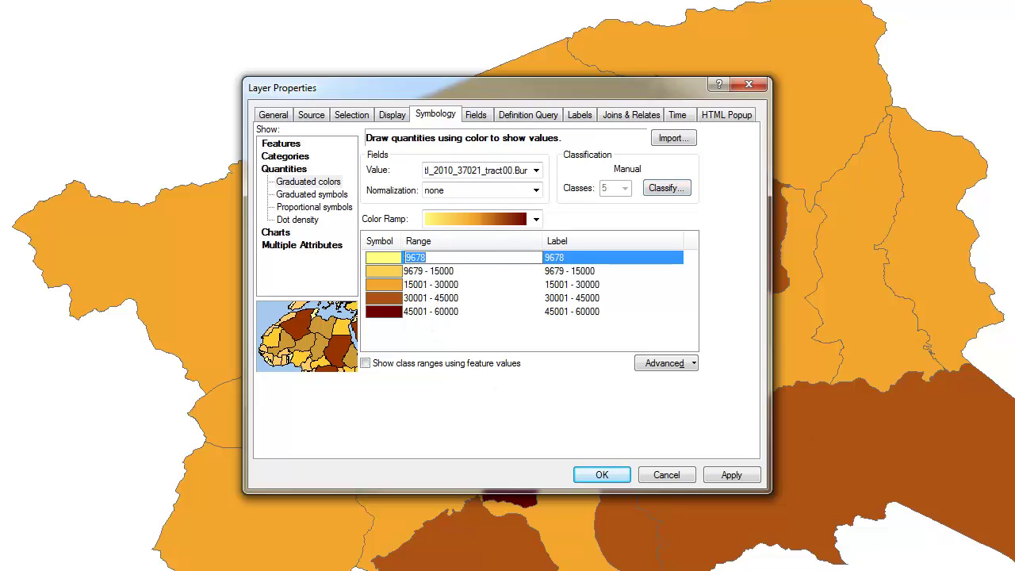
pyautogui.press('Return')
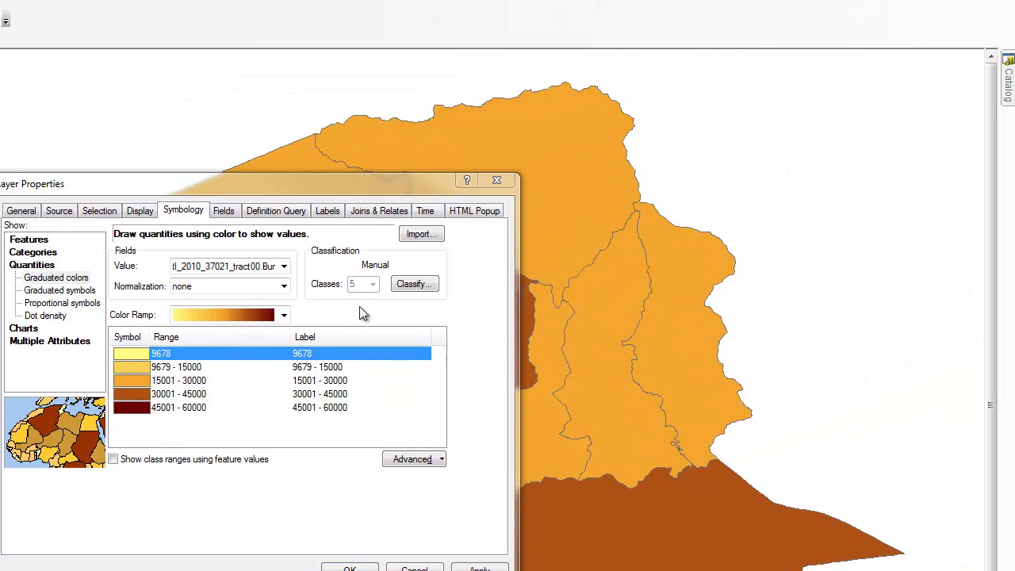
pyautogui.click(404, 289)
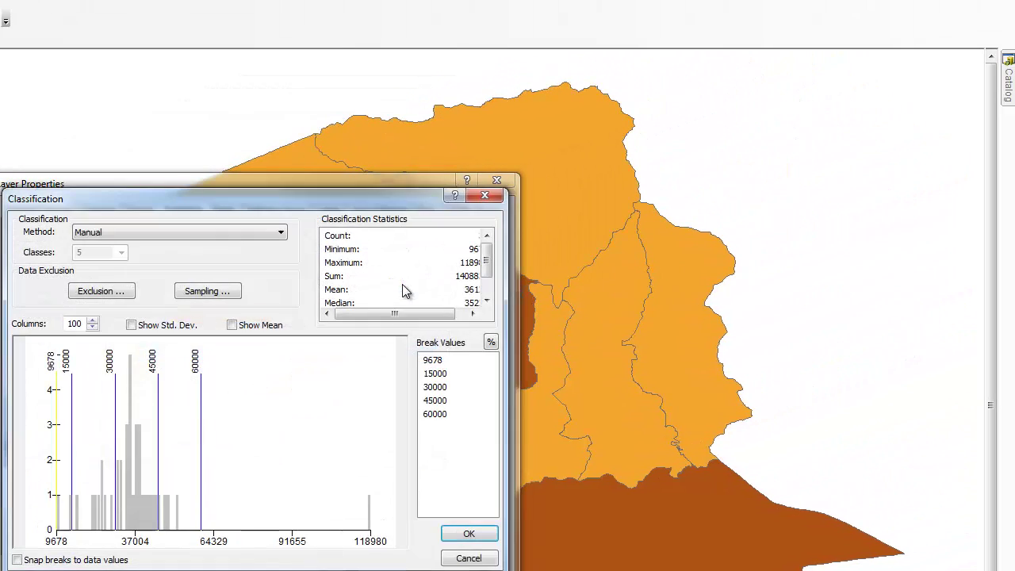
pyautogui.doubleClick(441, 413)
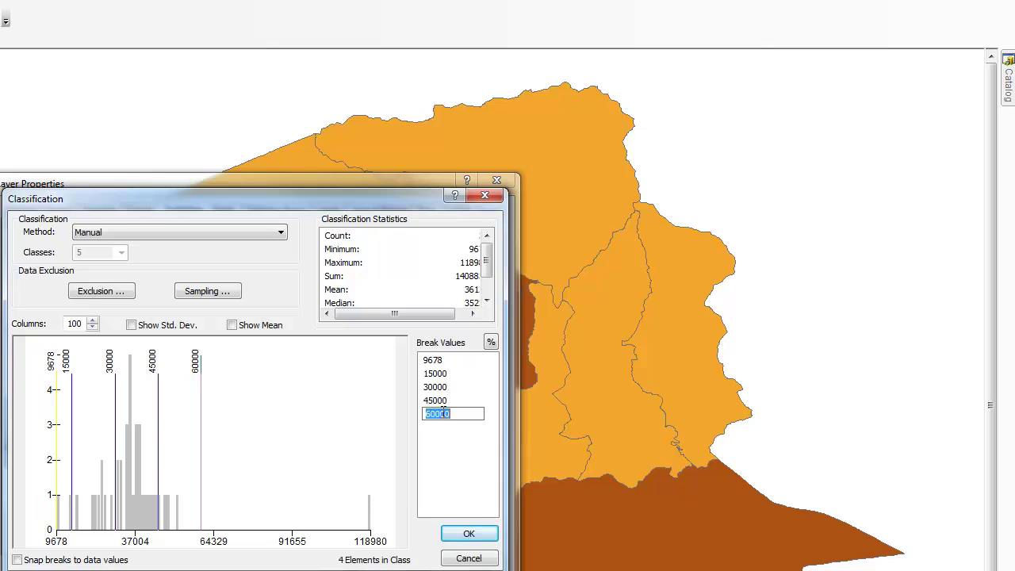
pyautogui.doubleClick(451, 359)
pyautogui.press('Return')
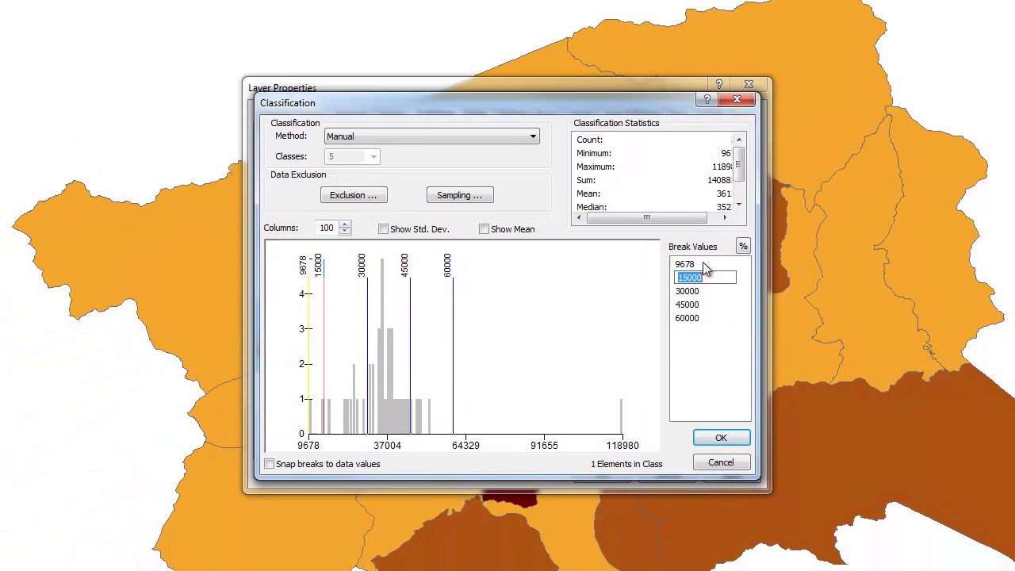
pyautogui.doubleClick(699, 318)
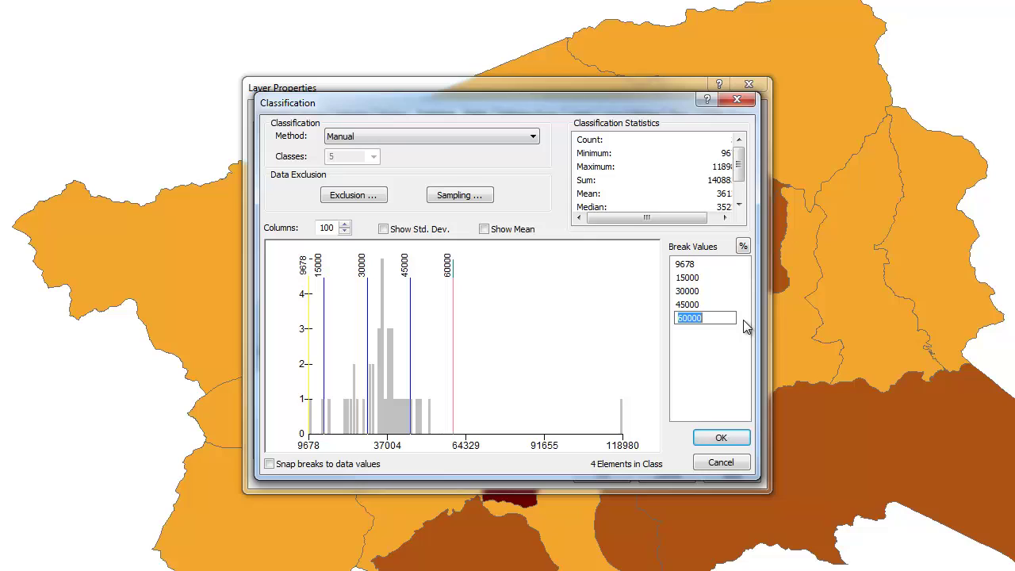
pyautogui.click(732, 318)
# Set the five class break values to 15000, 30000, 45000, 60000 and 75000 and accept the classification
pyautogui.doubleClick(718, 264)
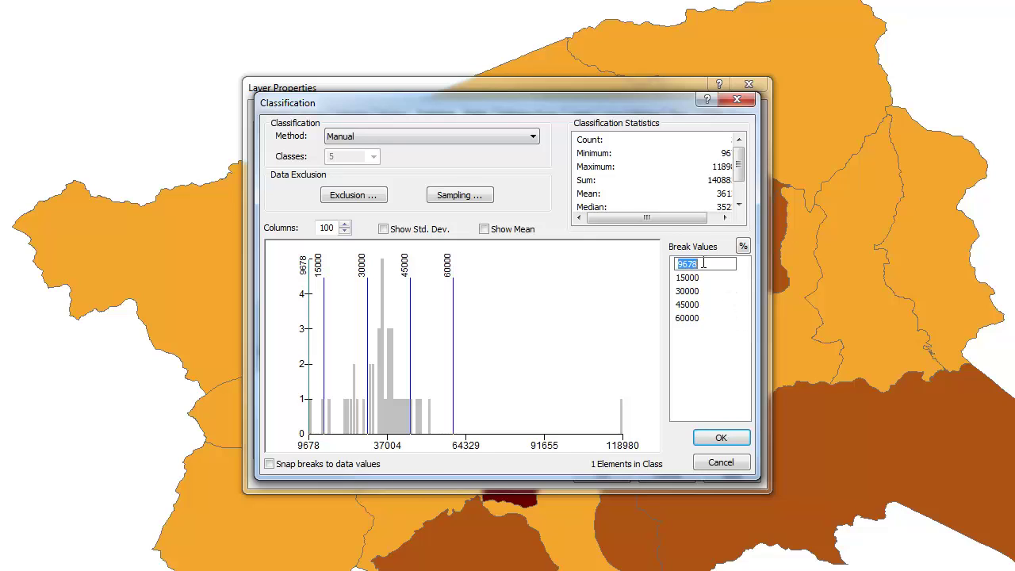
pyautogui.write('15000')
pyautogui.press('Return')
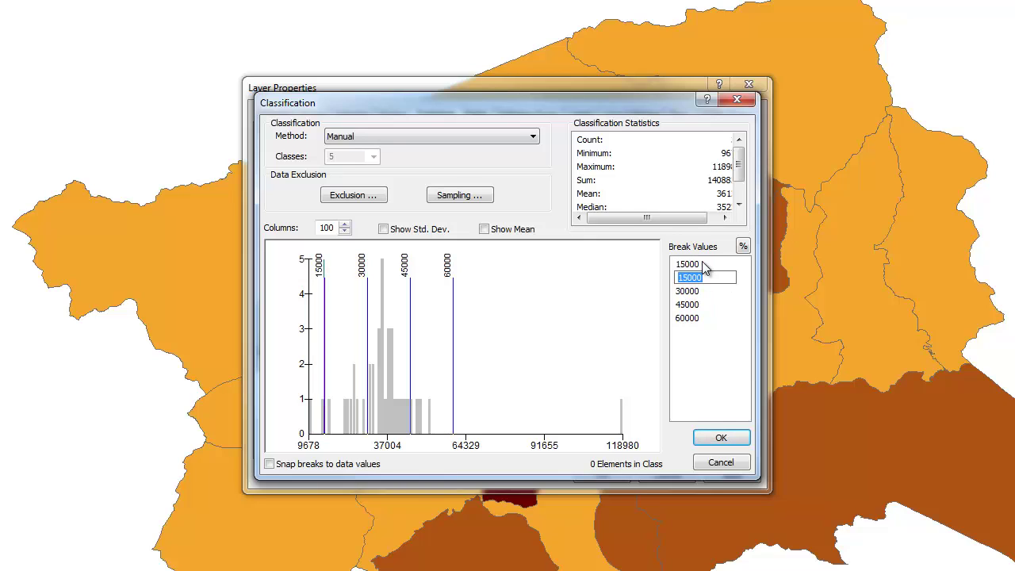
pyautogui.write('30000')
pyautogui.press('Return')
pyautogui.write('45')
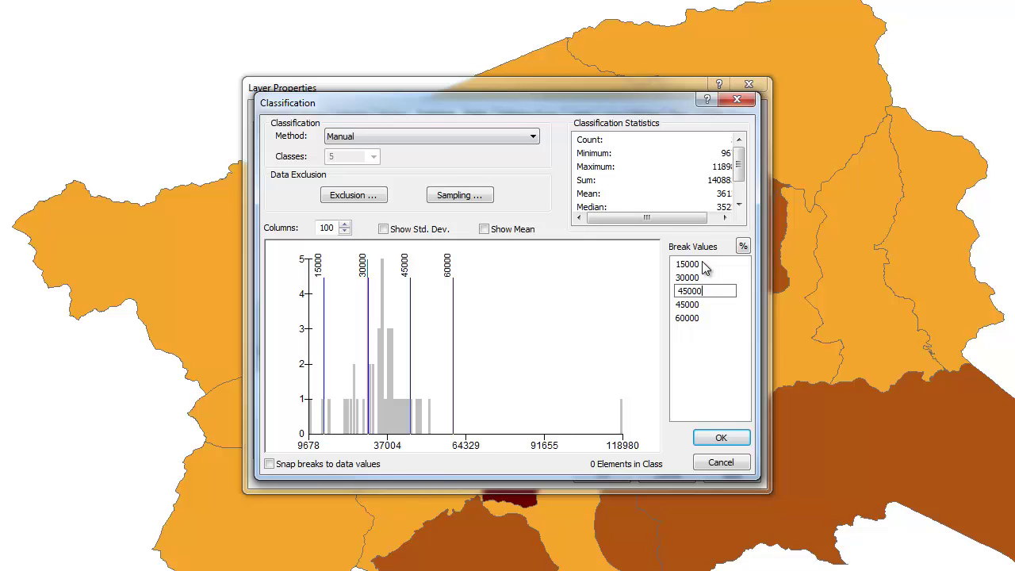
pyautogui.press('Return')
pyautogui.write('6000')
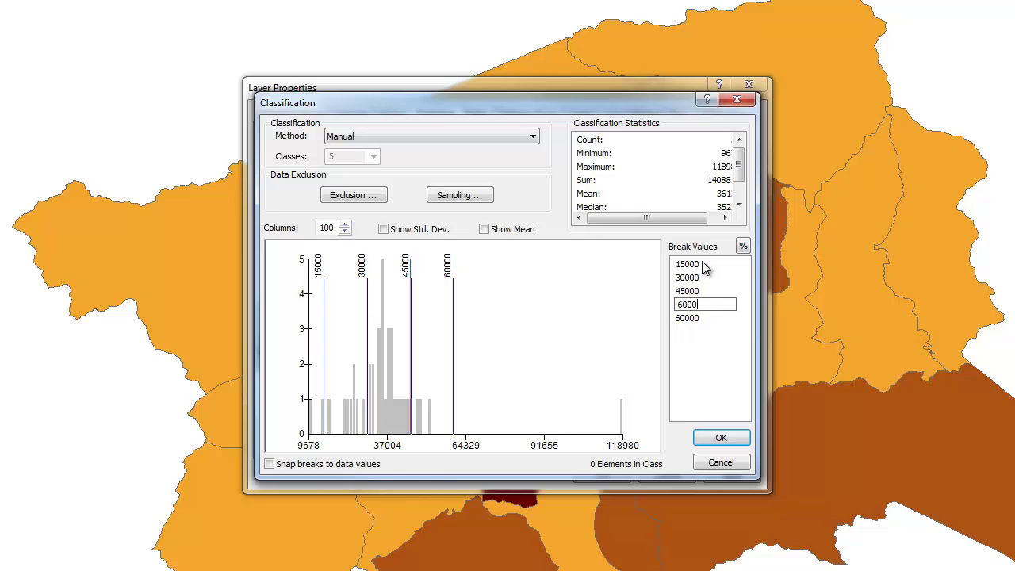
pyautogui.write('0')
pyautogui.press('Return')
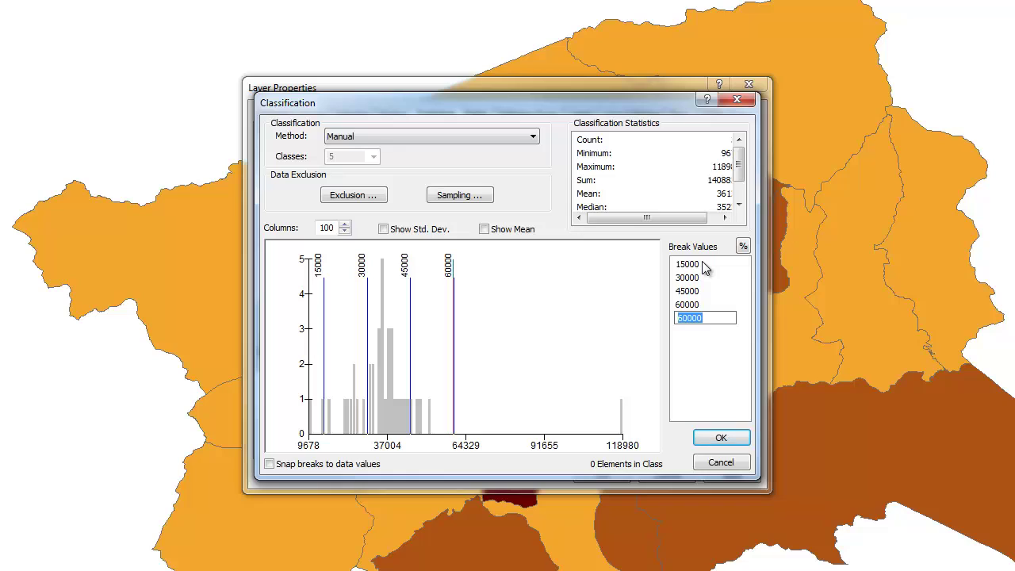
pyautogui.write('7500')
pyautogui.click(721, 441)
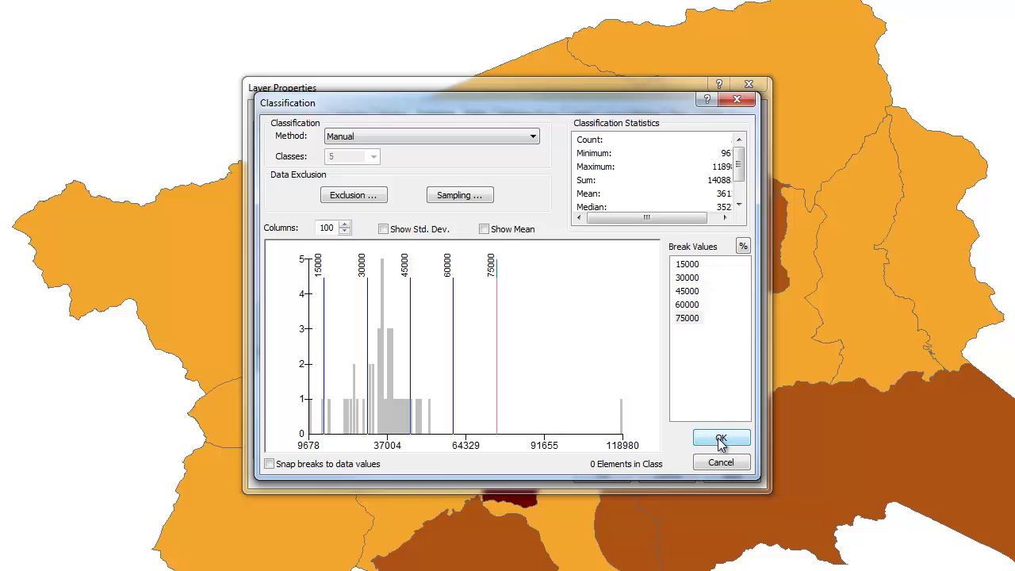
pyautogui.click(721, 440)
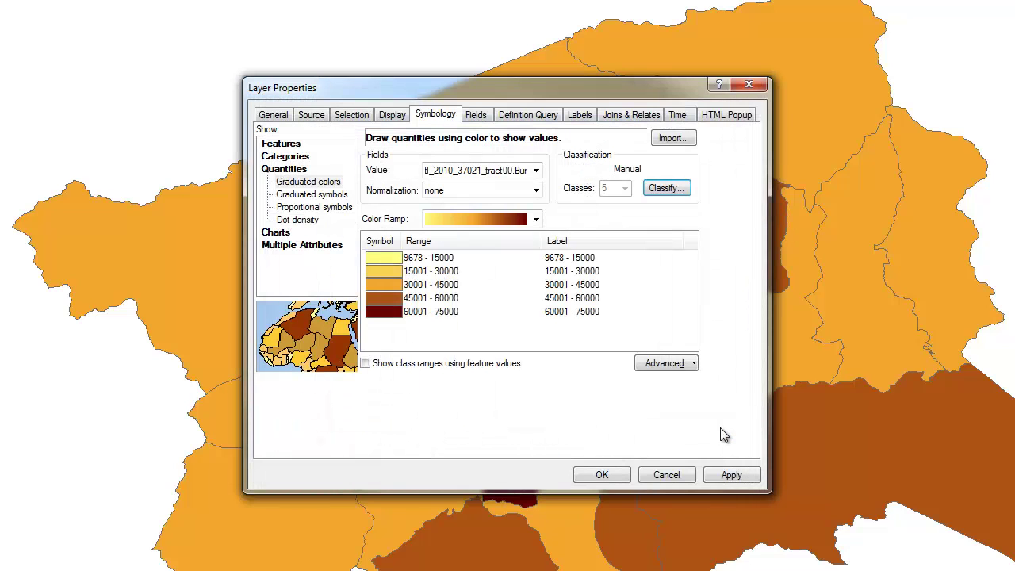
pyautogui.click(556, 312)
pyautogui.click(429, 309)
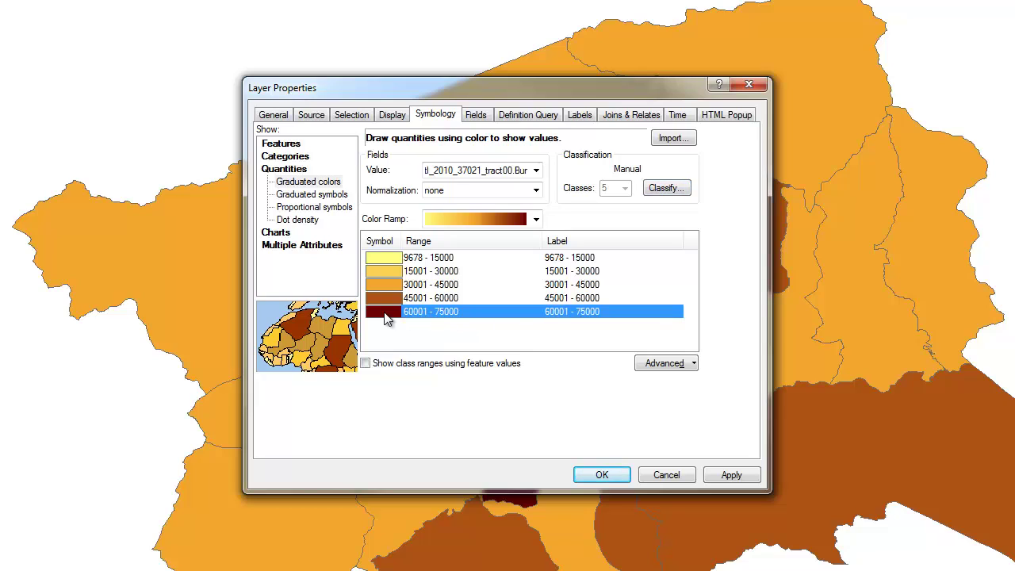
pyautogui.click(554, 314)
pyautogui.click(584, 313)
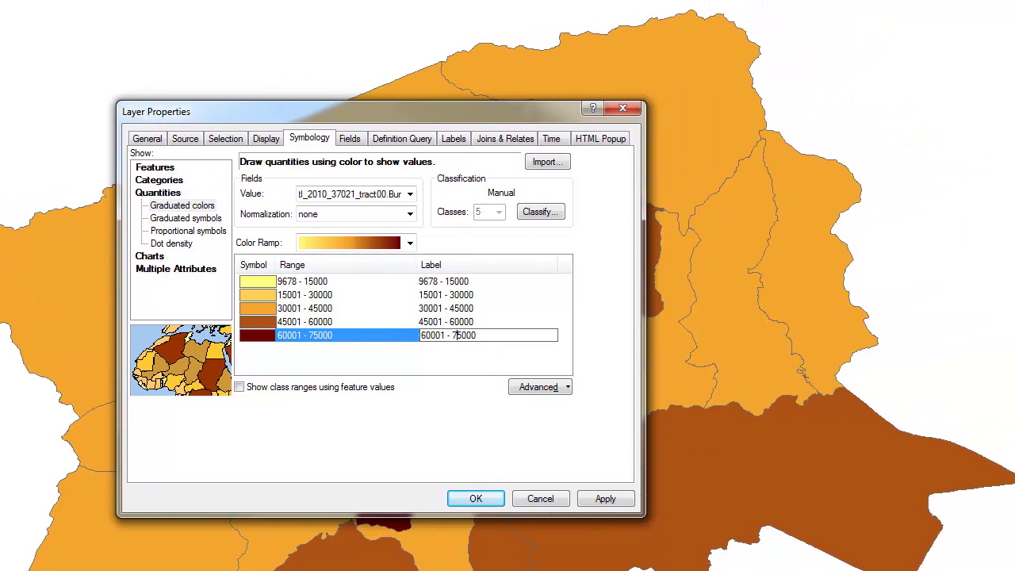
pyautogui.press('Return')
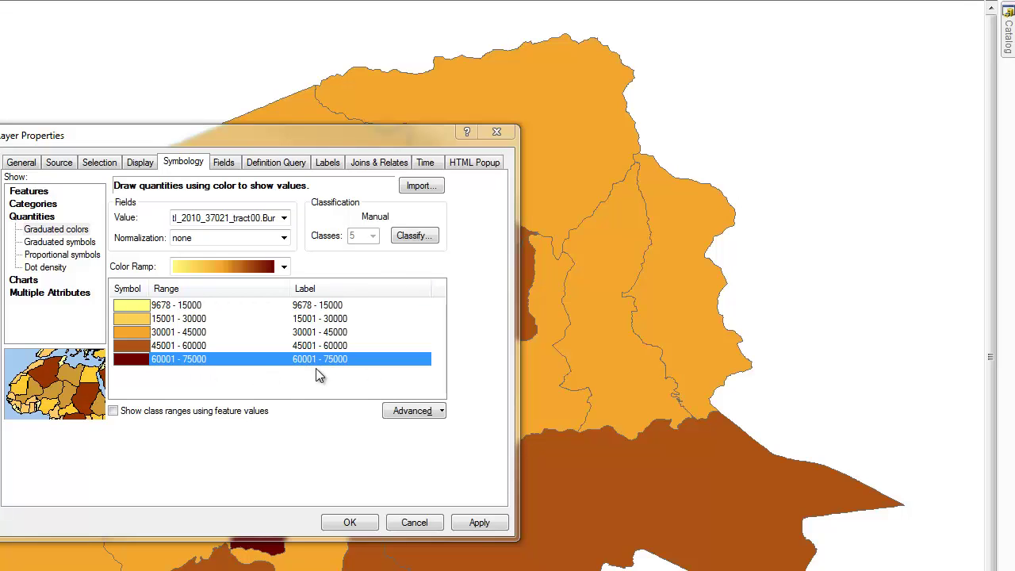
# Set the highest class break value to 120000 in the manual classification and accept it
pyautogui.click(428, 235)
pyautogui.click(435, 366)
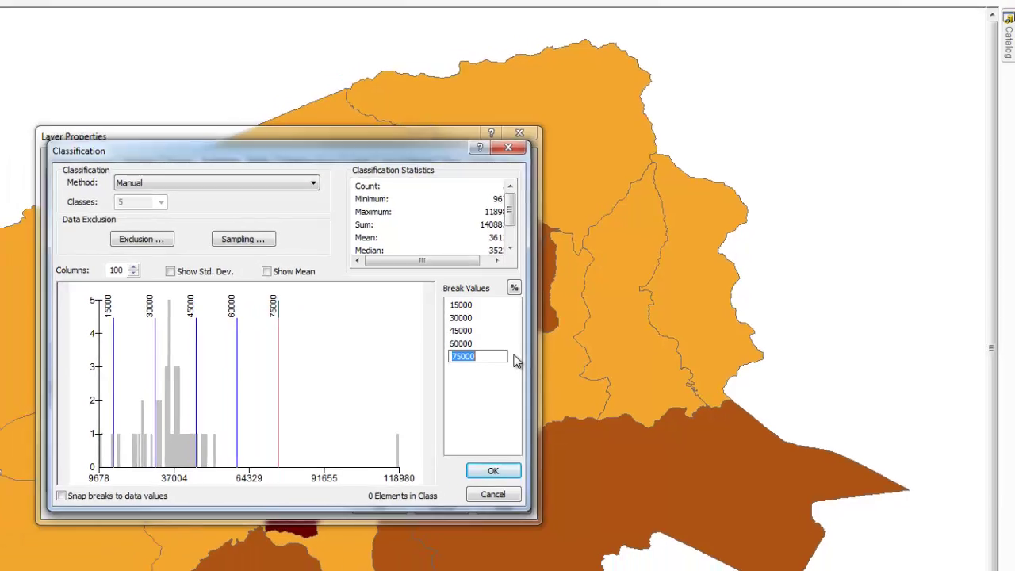
pyautogui.press('BackSpace')
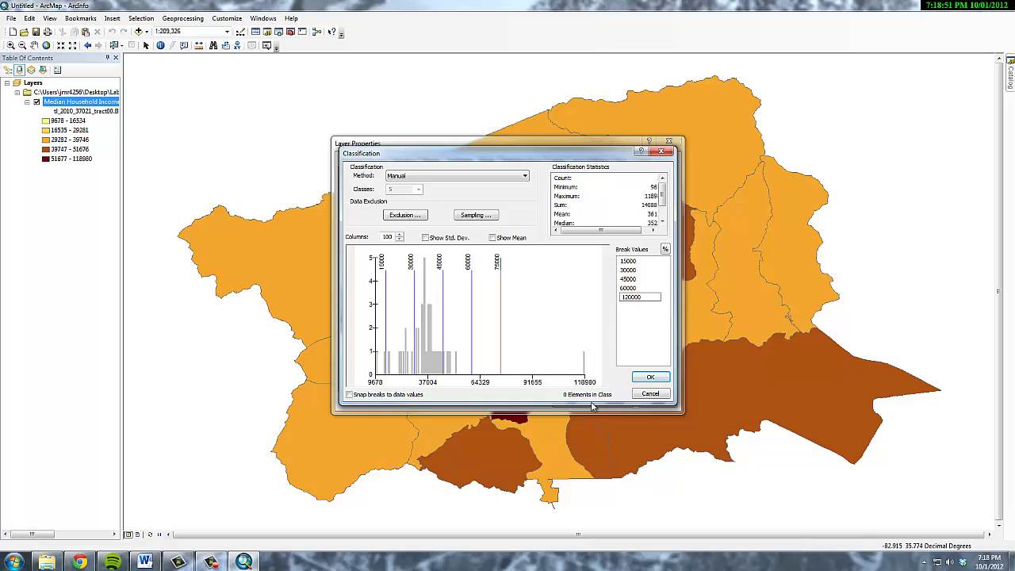
pyautogui.click(661, 384)
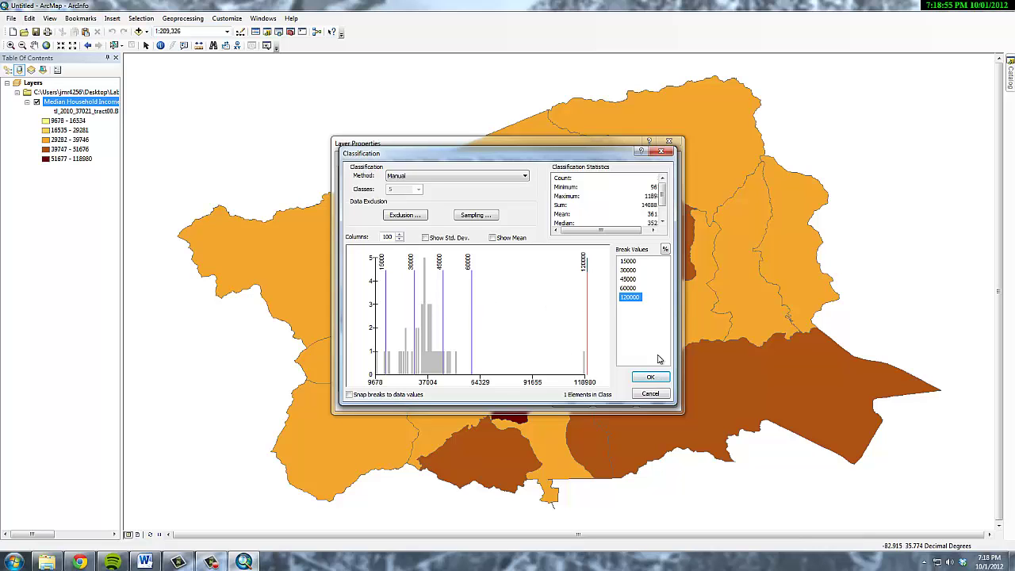
pyautogui.click(653, 379)
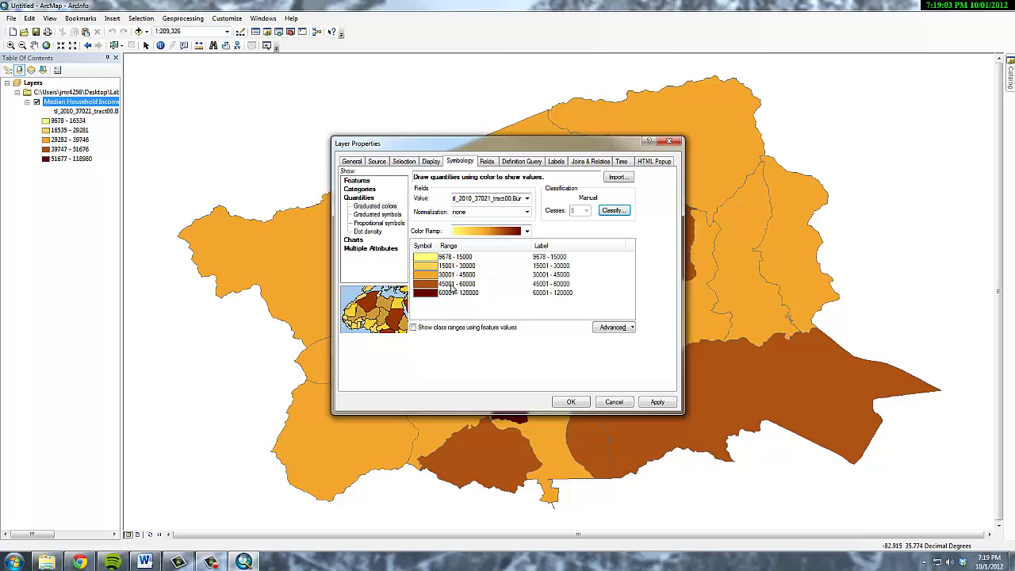
# Relabel the lowest income class as "Less than 15,000.00"
pyautogui.click(558, 258)
pyautogui.click(559, 259)
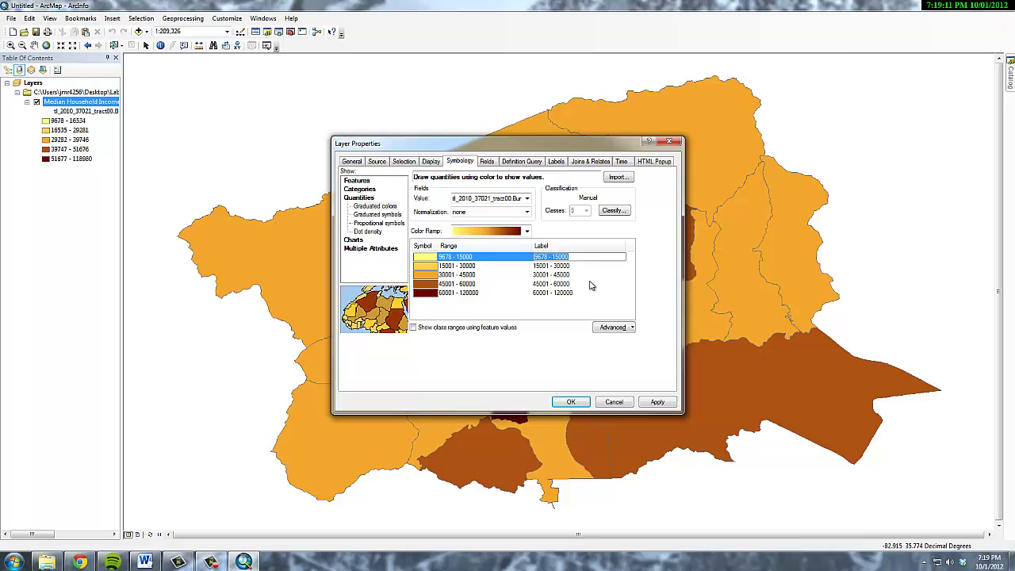
pyautogui.press('Delete')
pyautogui.press('Return')
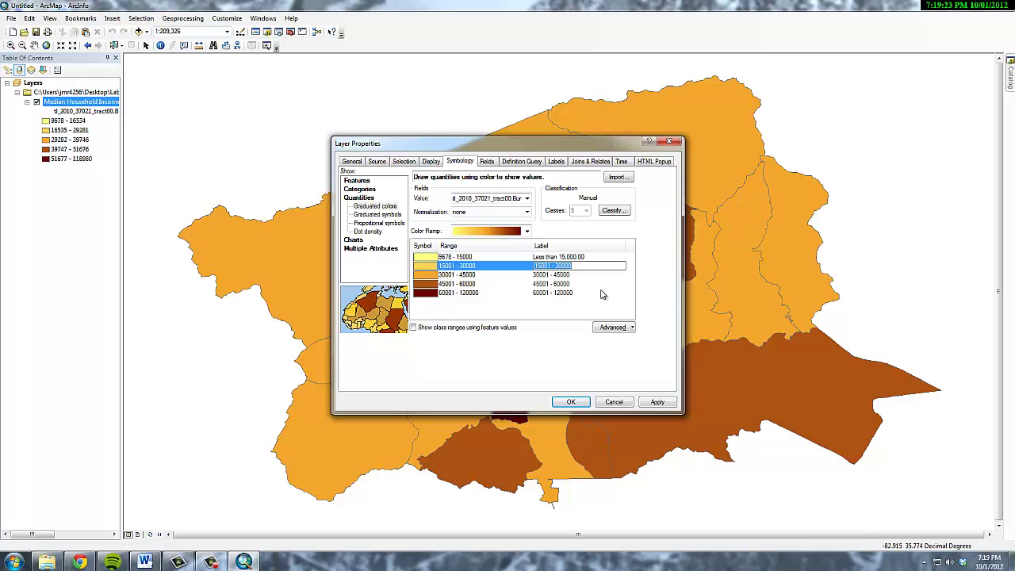
# Add two decimal places to both values in the second class's label, making it "15001.00 - 30000.00"
pyautogui.click(551, 266)
pyautogui.write('.00')
pyautogui.write('0')
pyautogui.write('.00')
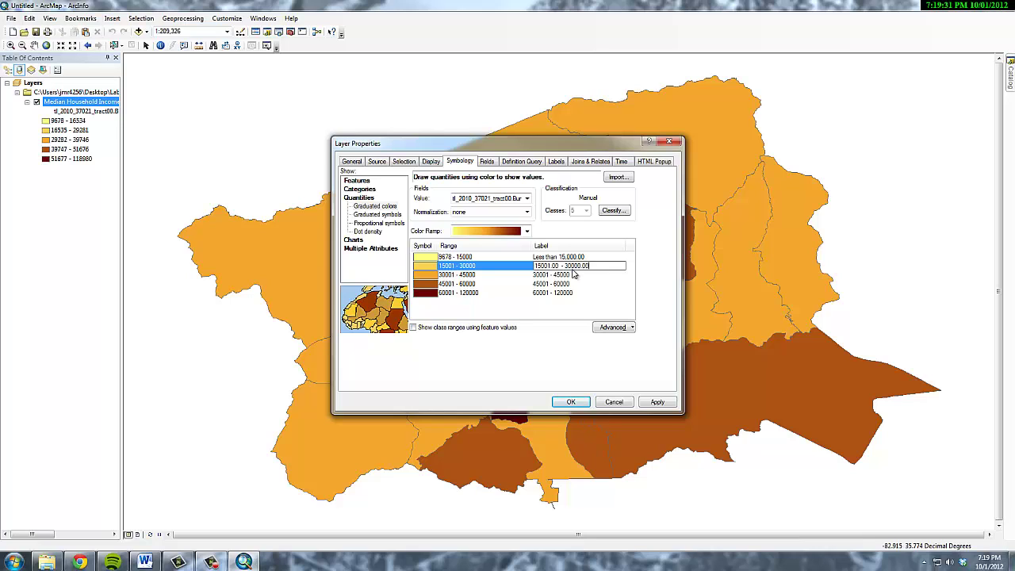
pyautogui.press('Tab')
pyautogui.press('Tab')
# Change the third class's label to "30001.00 - 45000.00"
pyautogui.click(552, 275)
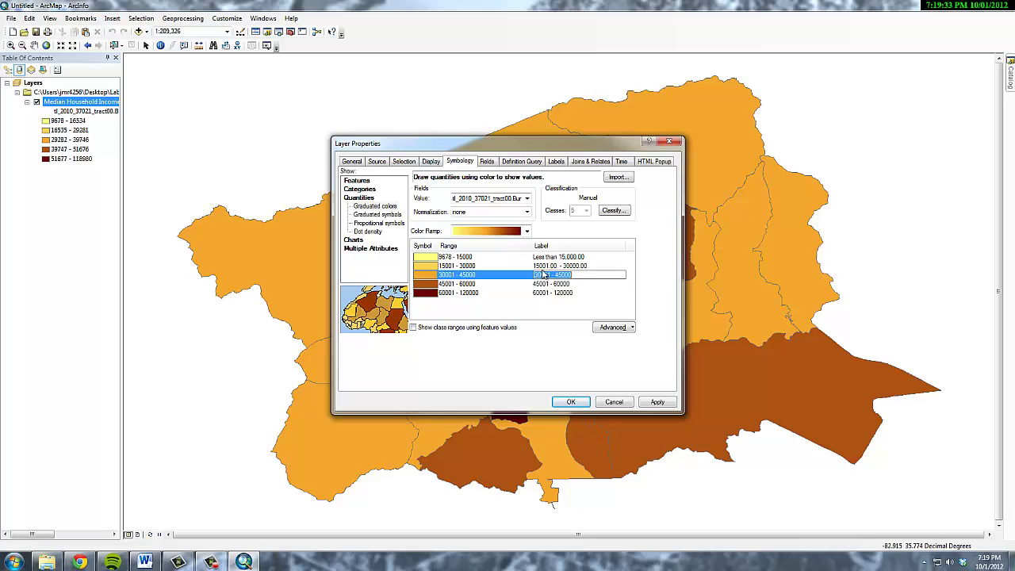
pyautogui.click(551, 274)
pyautogui.write('.00')
pyautogui.write('.00')
# Change the fourth class's label to "45001.00 - 60000.00"
pyautogui.click(561, 283)
pyautogui.click(561, 284)
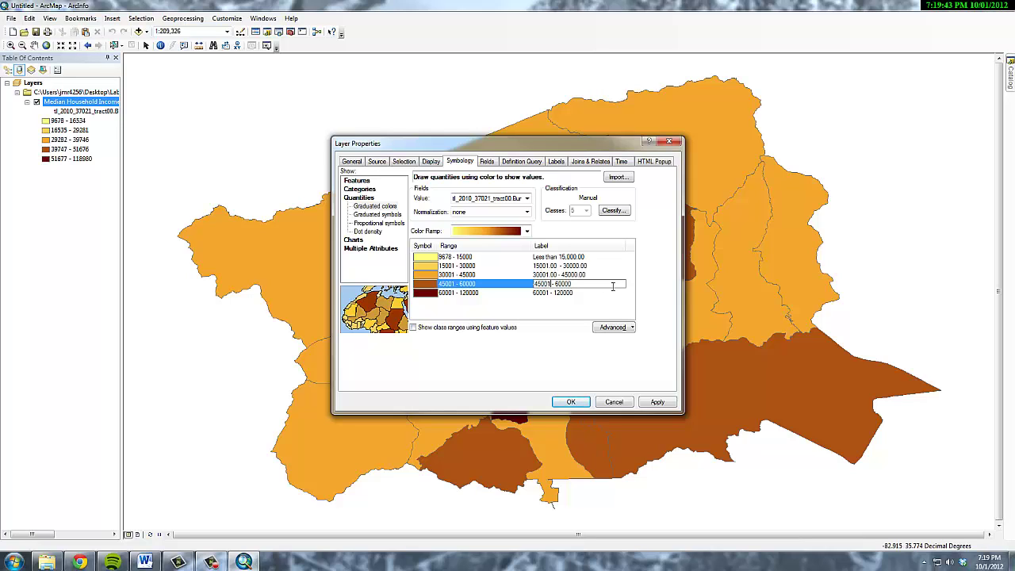
pyautogui.write('.00')
pyautogui.press('Right')
pyautogui.press('Right')
# Replace the highest class's label with "Greater then 60,000.00", then apply the symbology and close the layer properties
pyautogui.click(613, 291)
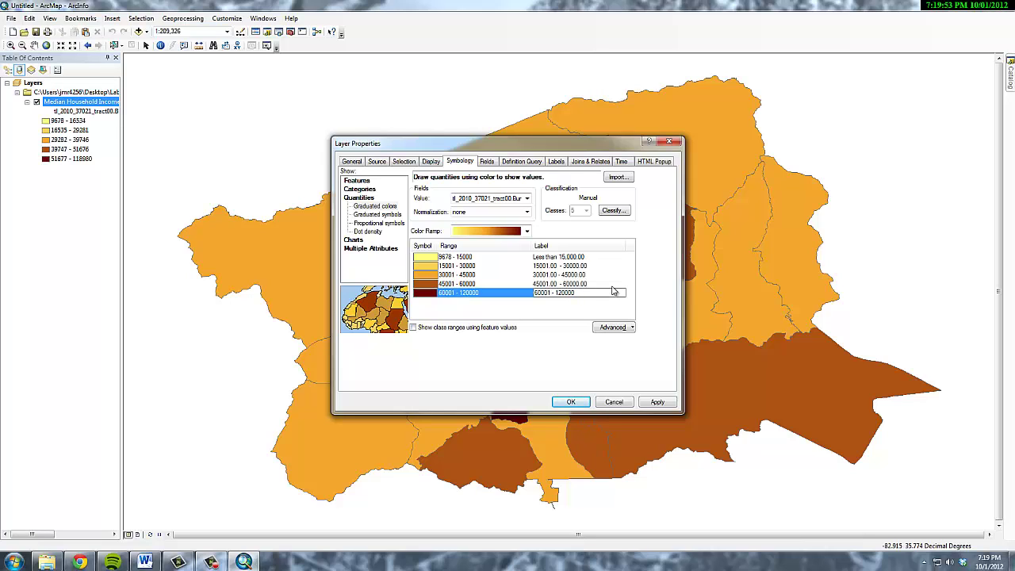
pyautogui.write('.00.00')
pyautogui.press('BackSpace')
pyautogui.press('BackSpace')
pyautogui.press('BackSpace')
pyautogui.press('BackSpace')
pyautogui.press('BackSpace')
pyautogui.press('BackSpace')
pyautogui.press('BackSpace')
pyautogui.press('BackSpace')
pyautogui.press('BackSpace')
pyautogui.press('BackSpace')
pyautogui.press('BackSpace')
pyautogui.press('BackSpace')
pyautogui.press('BackSpace')
pyautogui.press('BackSpace')
pyautogui.press('BackSpace')
pyautogui.press('BackSpace')
pyautogui.press('BackSpace')
pyautogui.press('BackSpace')
pyautogui.press('BackSpace')
pyautogui.write('Grea')
pyautogui.click(648, 404)
pyautogui.click(572, 402)
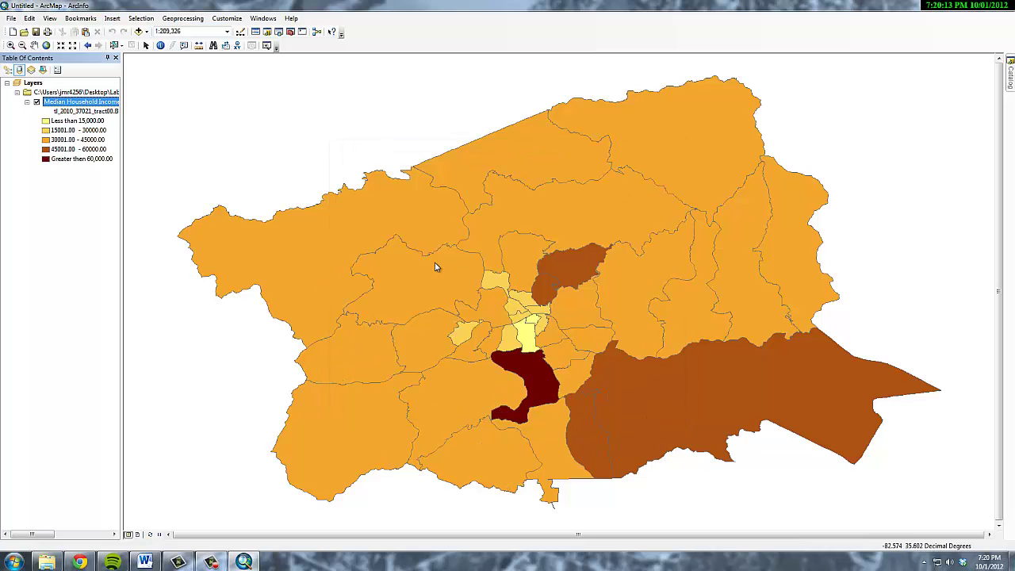